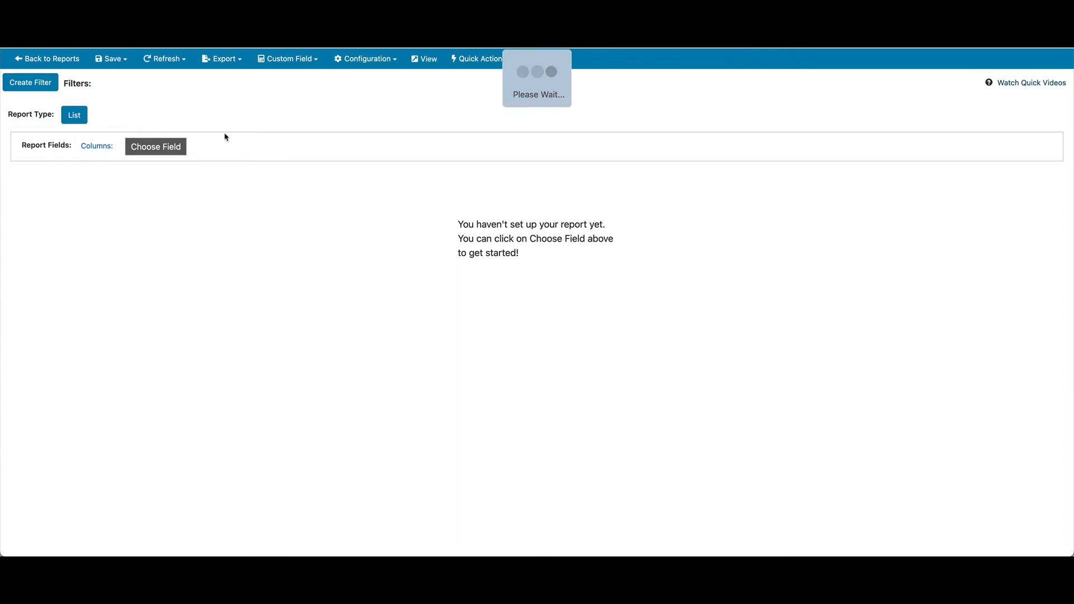
Add the Invoice/CR Line SKU field from the Invoices group's Invoice/CR Lines as the first report column
left_click(158, 149)
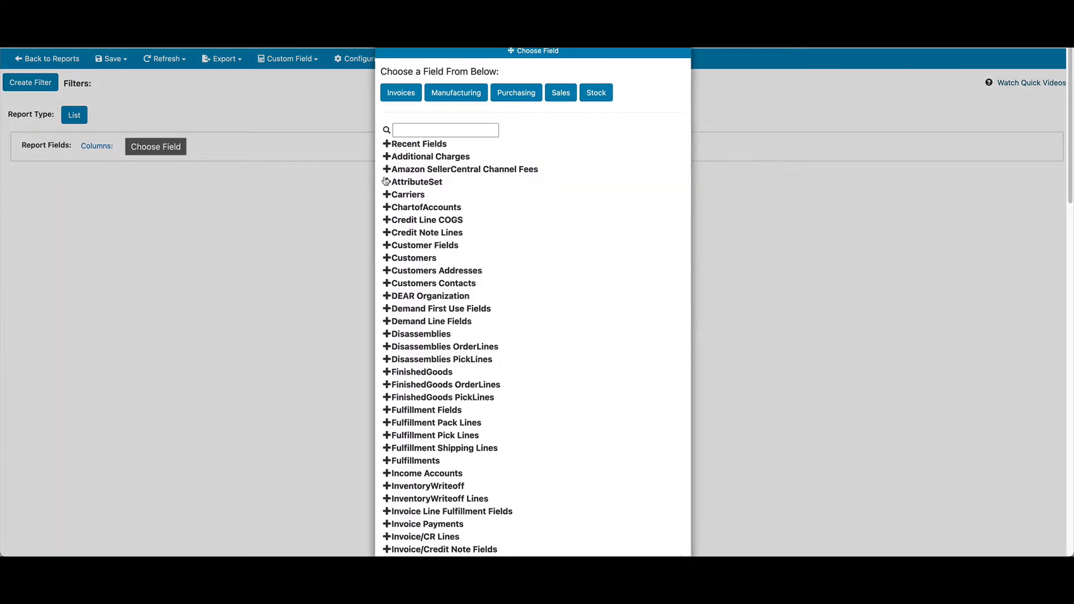
scroll(594, 188, "down", 2)
scroll(594, 188, "down", 11)
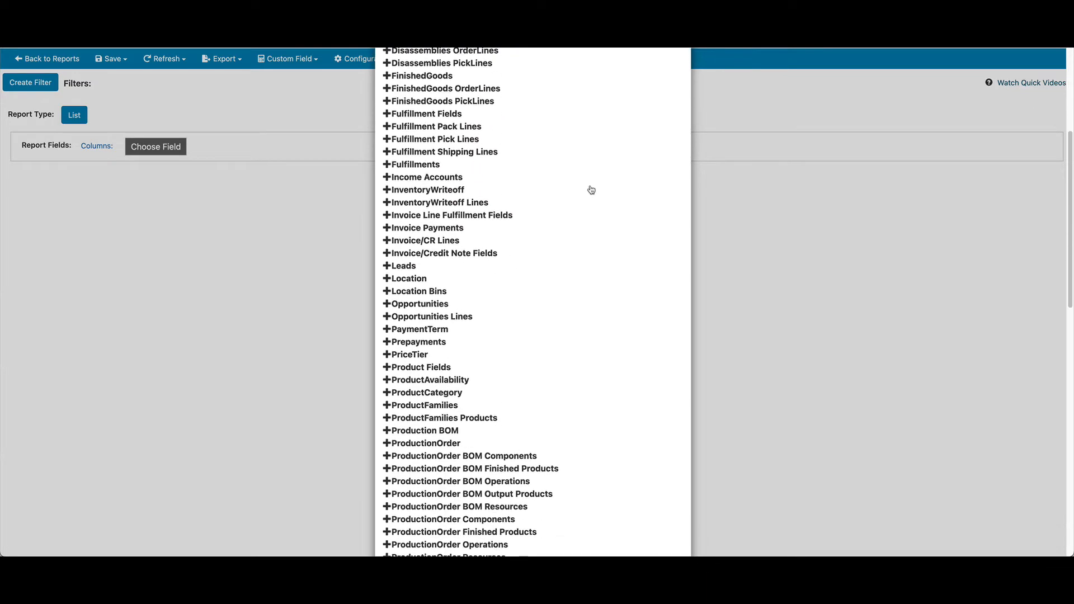
scroll(591, 191, "down", 10)
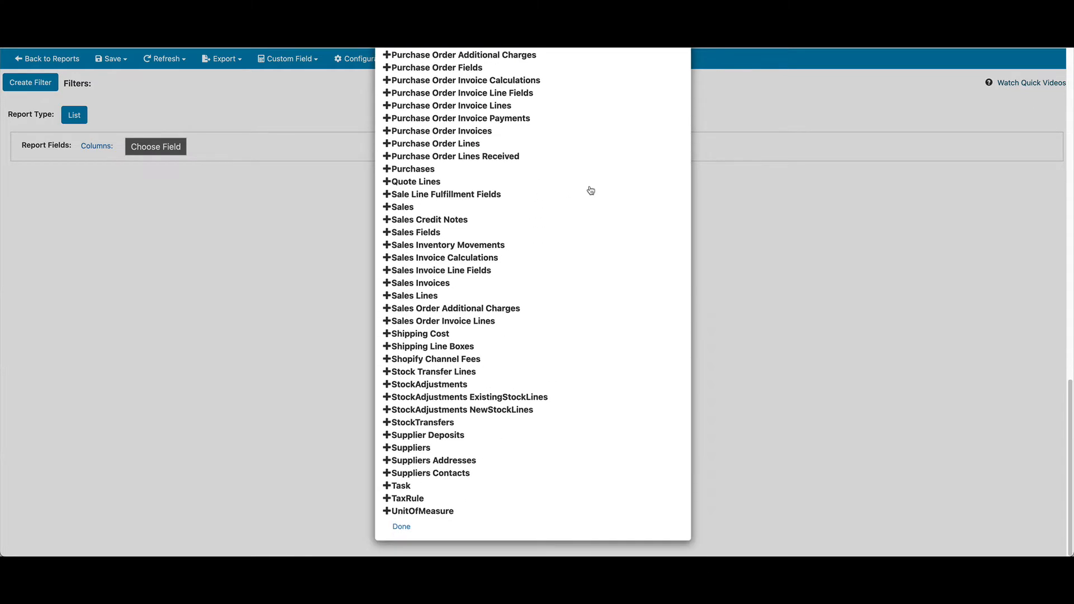
scroll(583, 196, "up", 10)
scroll(585, 200, "up", 10)
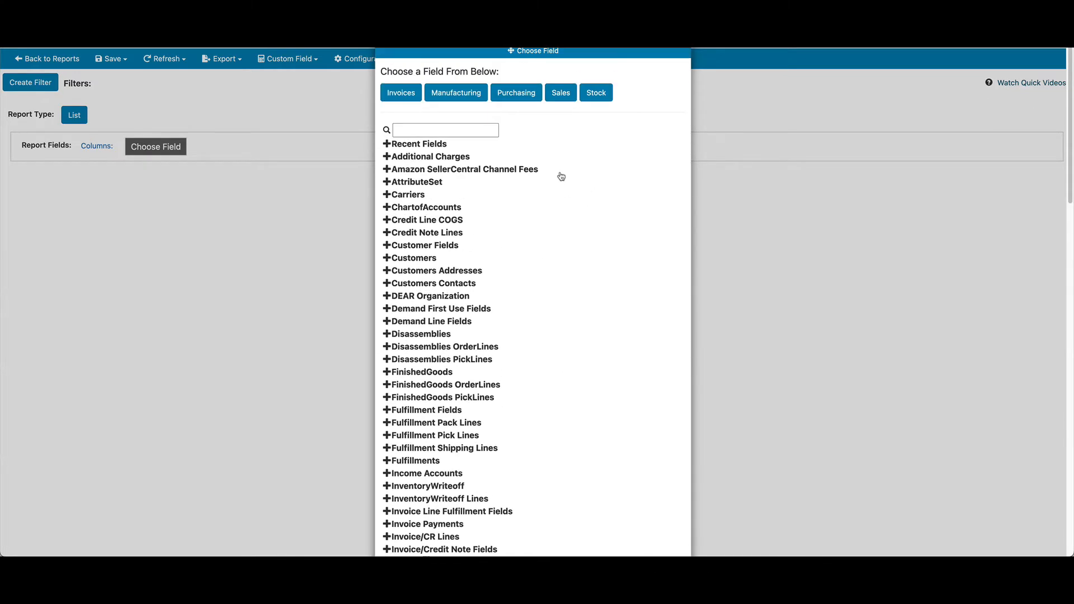
left_click(399, 95)
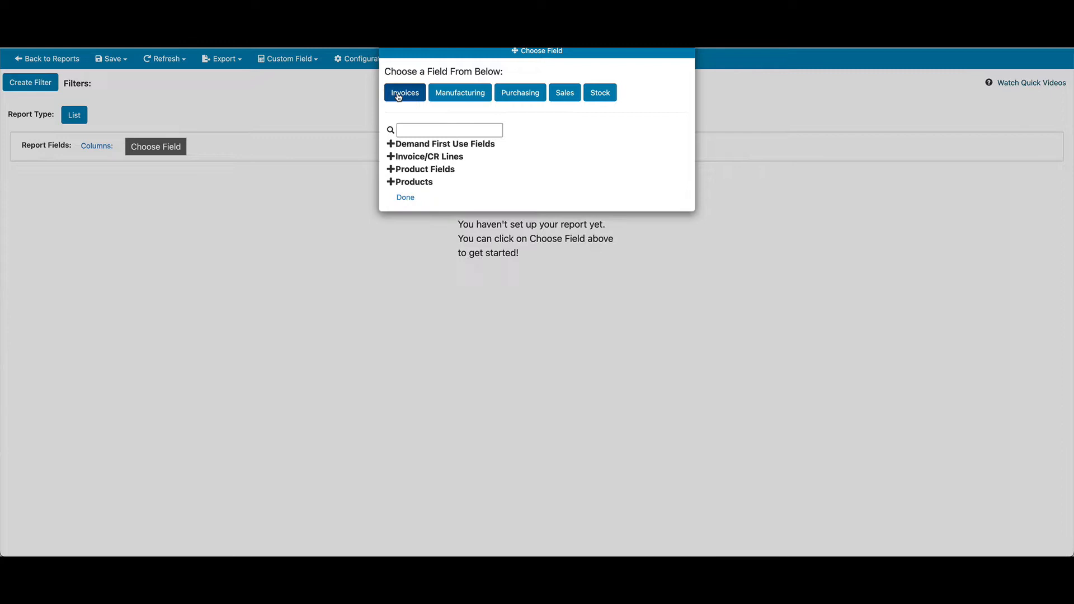
left_click(448, 157)
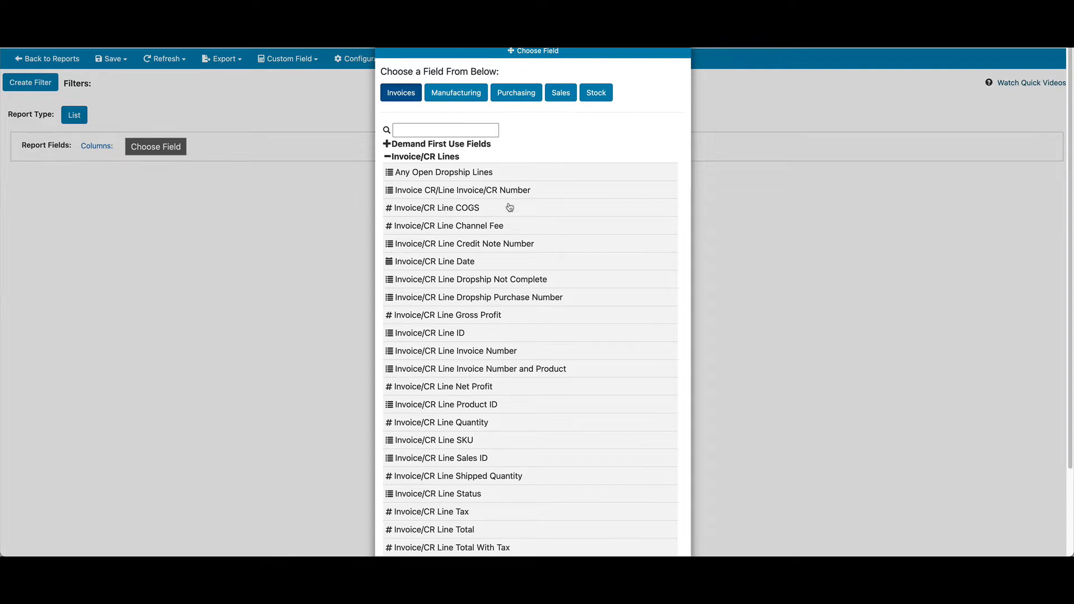
left_click(456, 440)
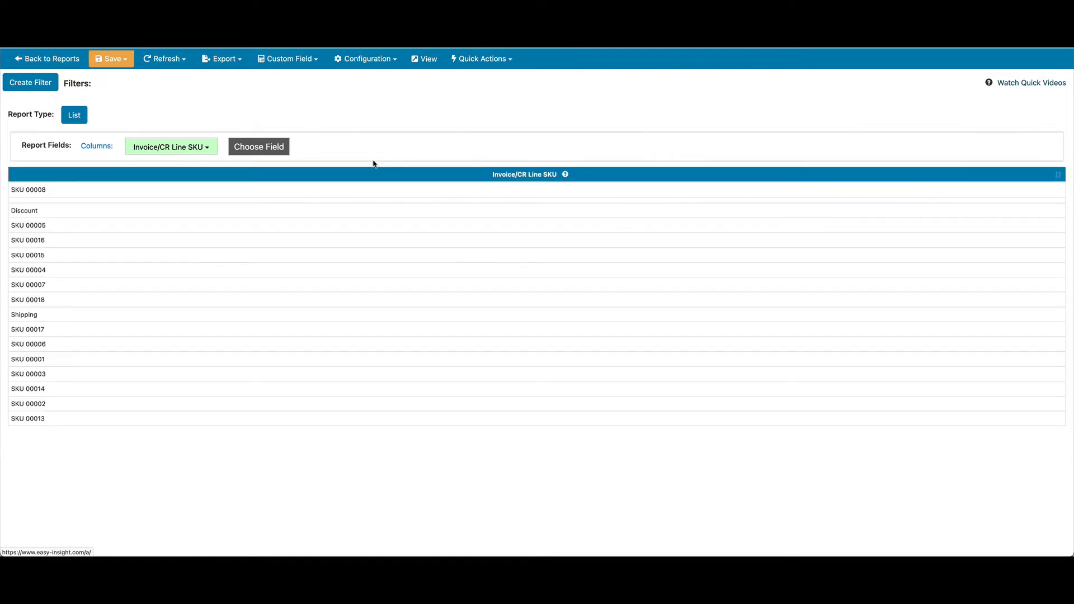
Add the Invoice/CR Line Total and Invoice/CR Line Quantity fields as report columns
left_click(264, 149)
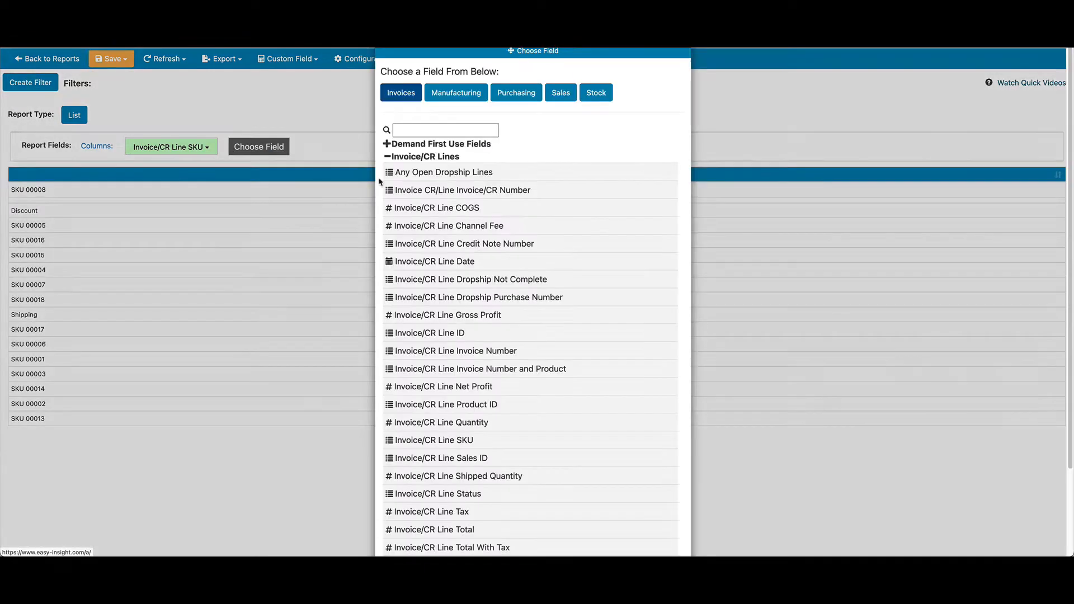
scroll(458, 368, "down", 2)
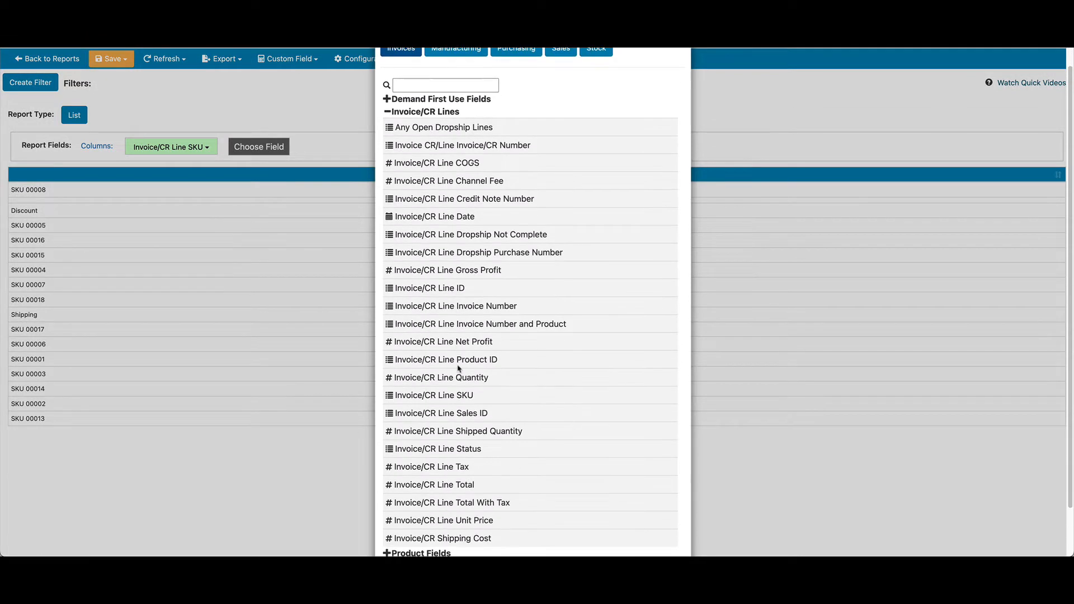
left_click(463, 486)
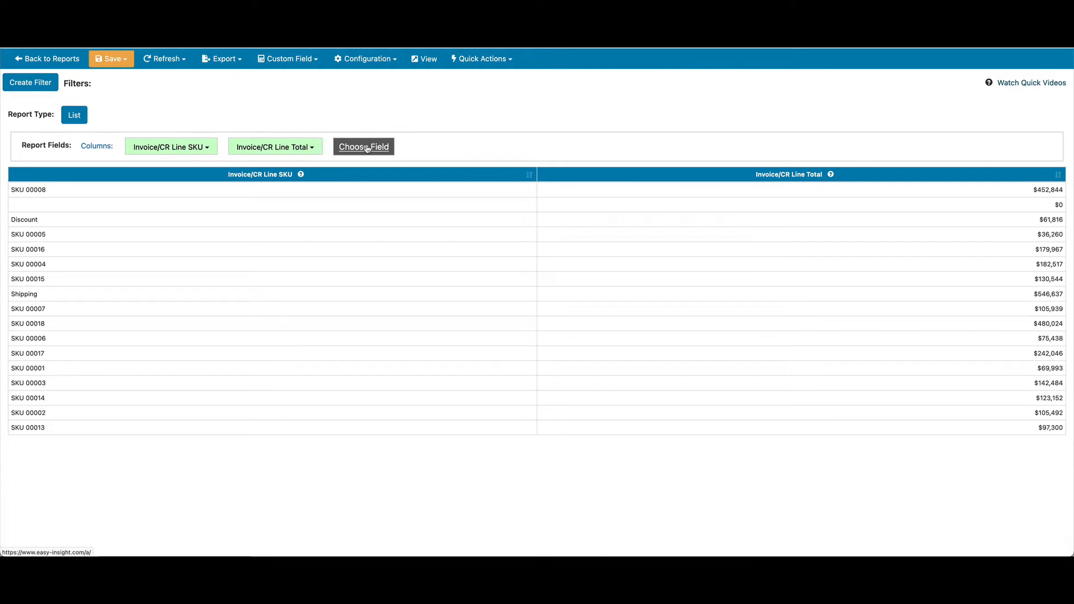
left_click(365, 148)
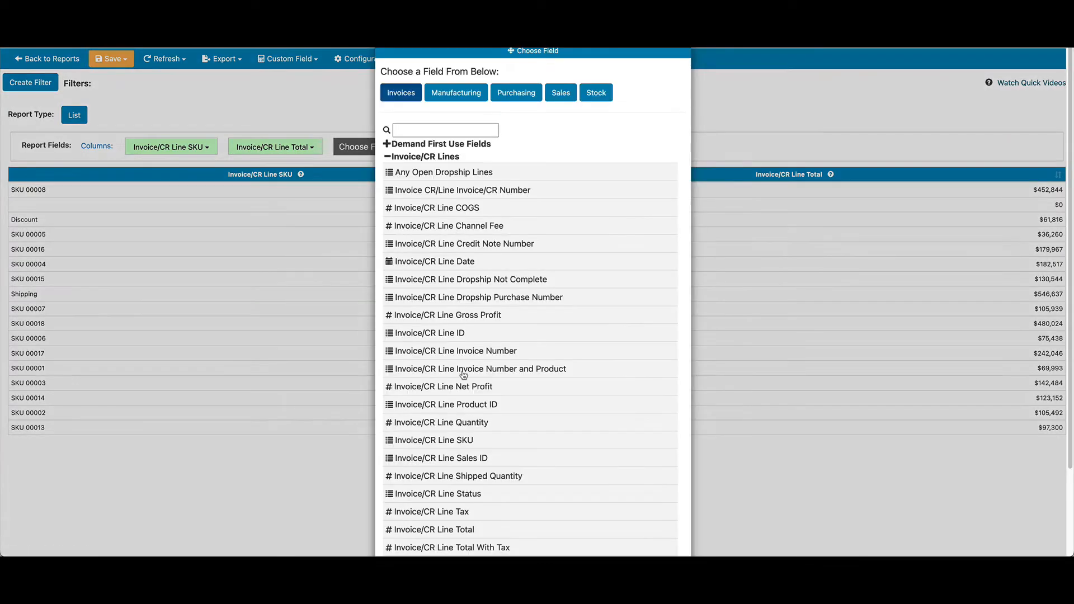
left_click(456, 424)
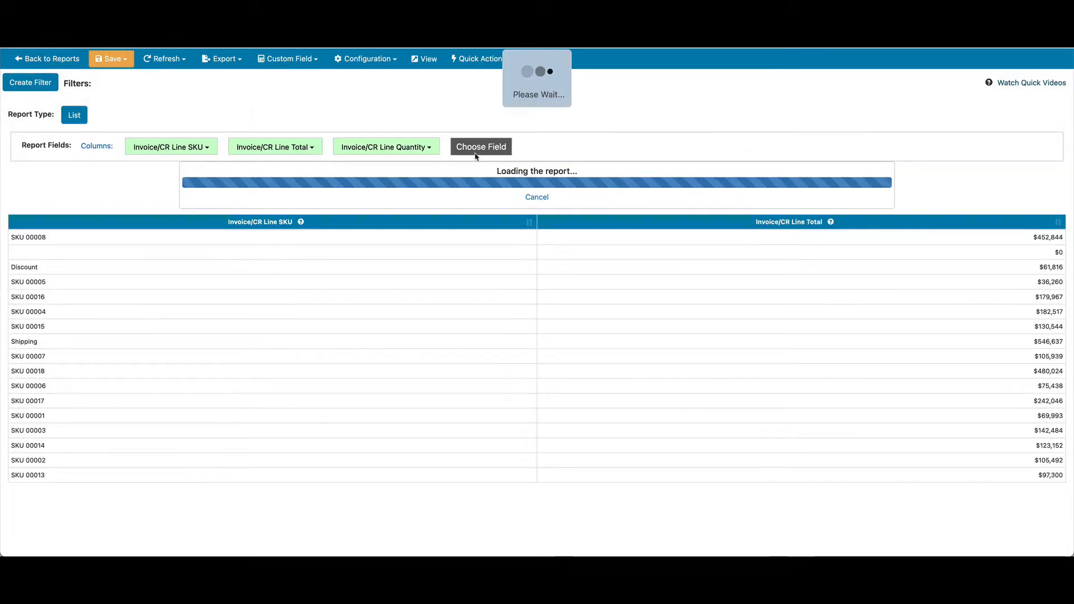
Add the Invoice/CR Line Gross Profit column and move the Quantity column ahead of the Total column
left_click(479, 148)
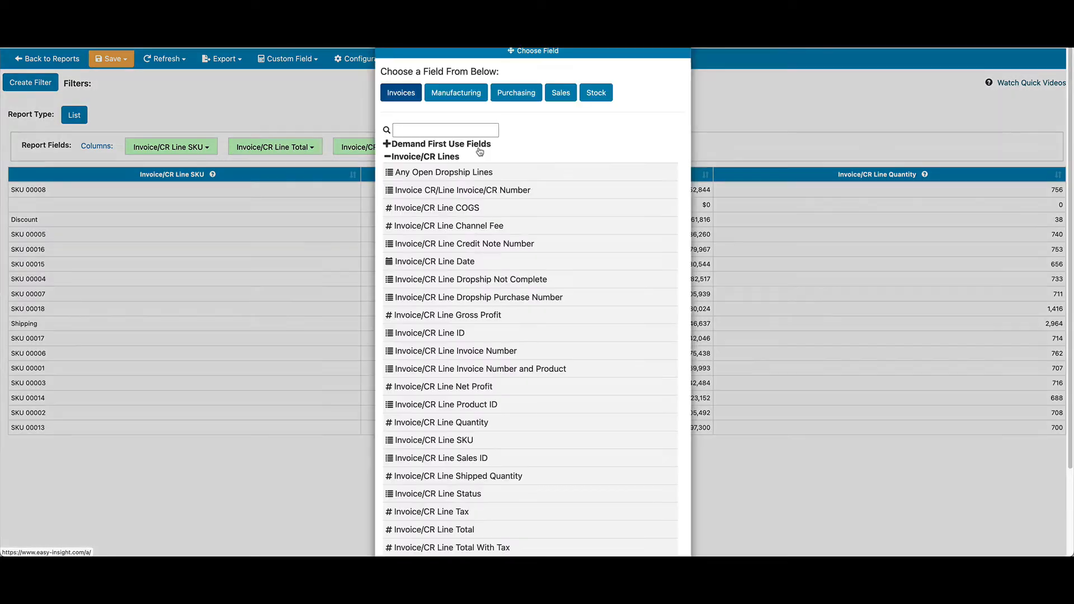
scroll(446, 253, "down", 3)
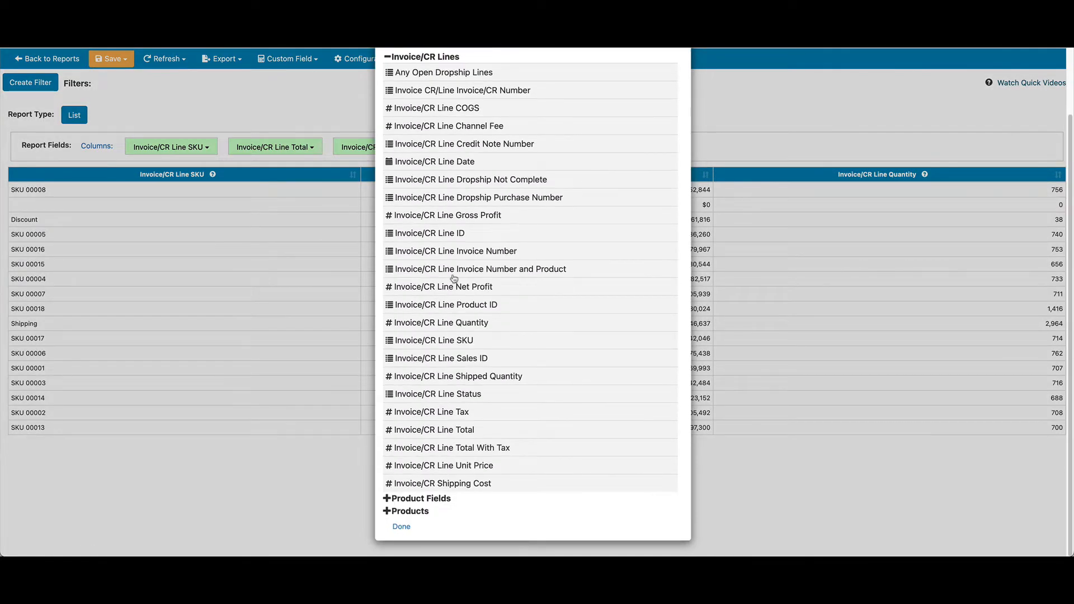
left_click(460, 219)
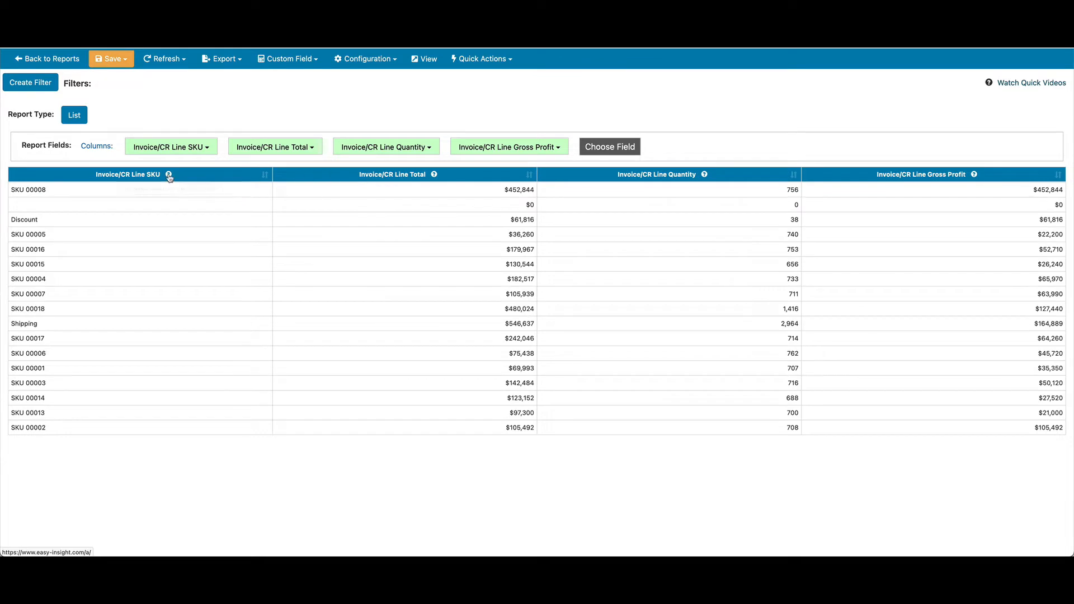
left_click_drag(688, 176, 359, 175)
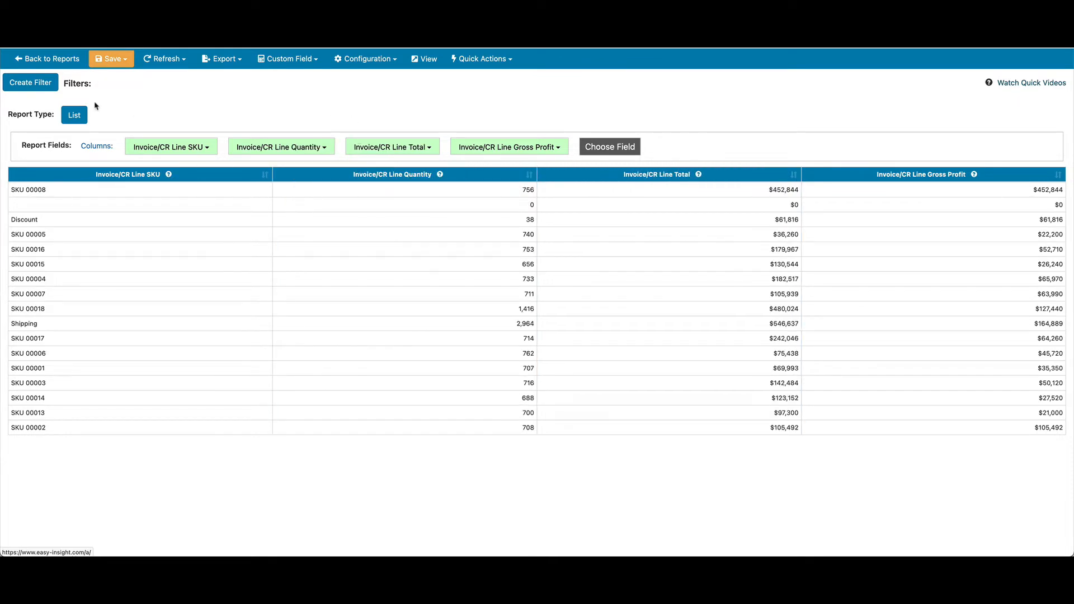
Create a Range date filter on Invoice/CR Line Date at the Month - Year level
left_click(30, 83)
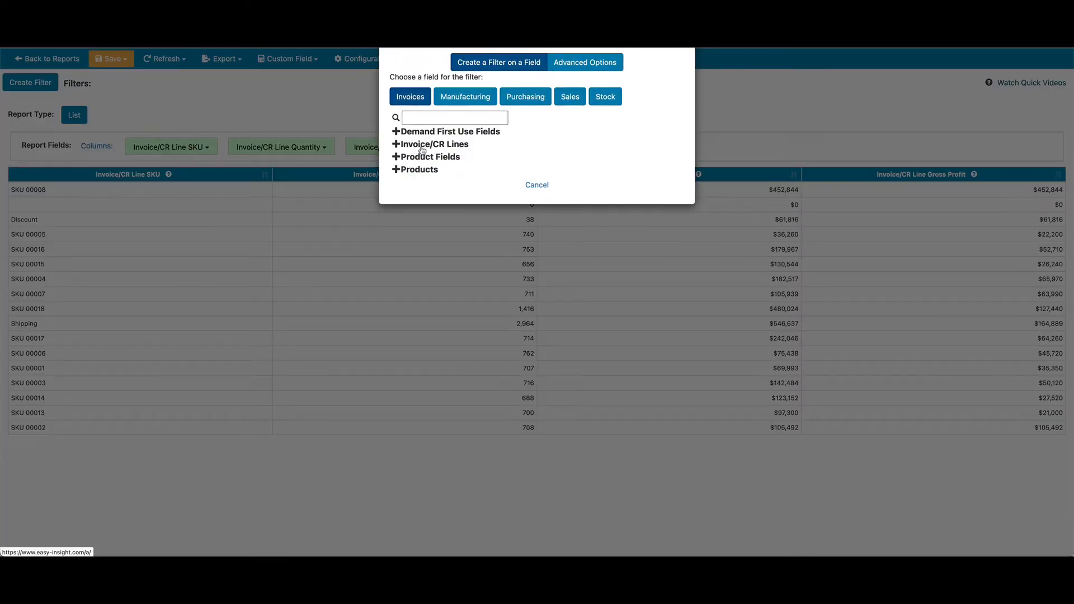
left_click(422, 147)
scroll(449, 237, "down", 1)
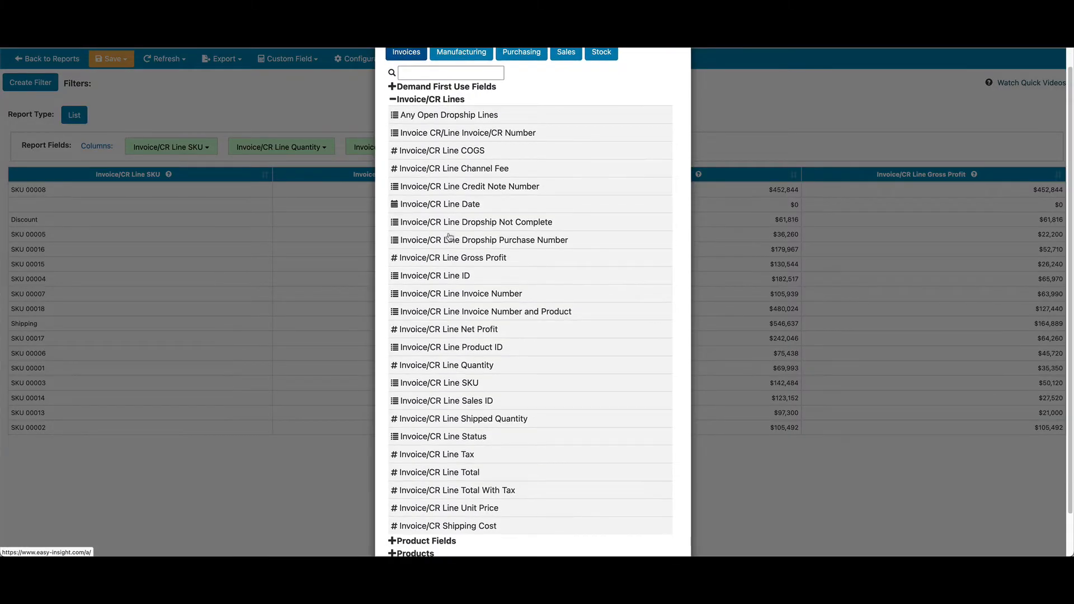
left_click(448, 204)
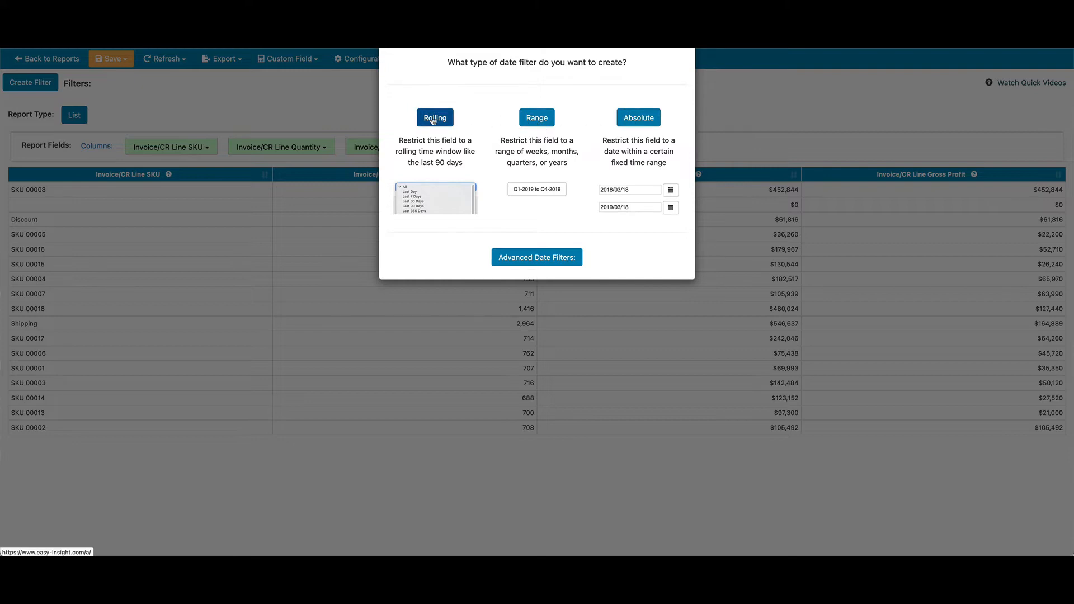
left_click(532, 120)
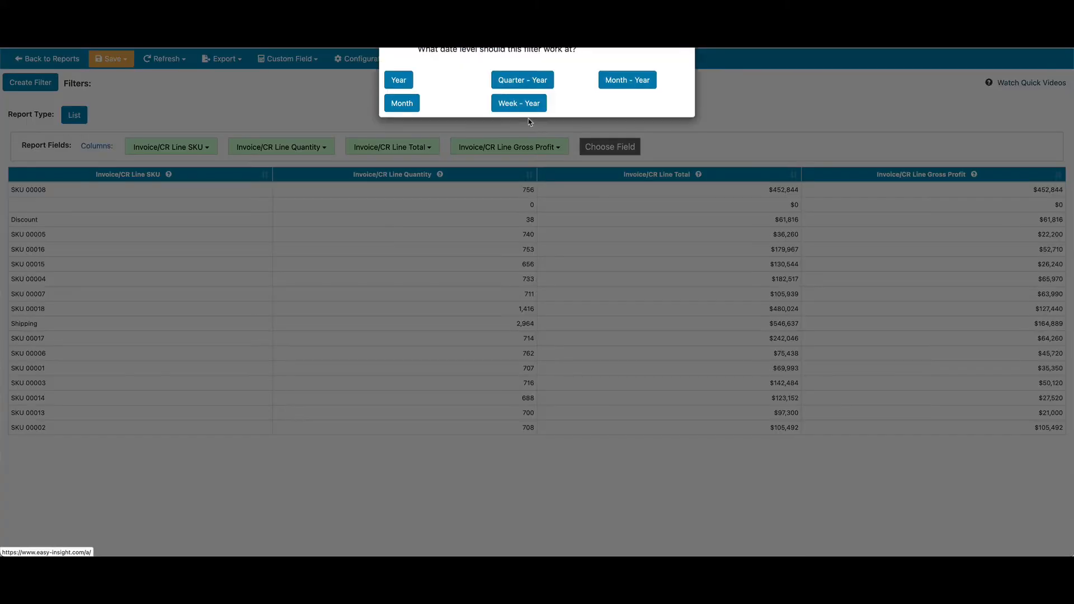
left_click(625, 89)
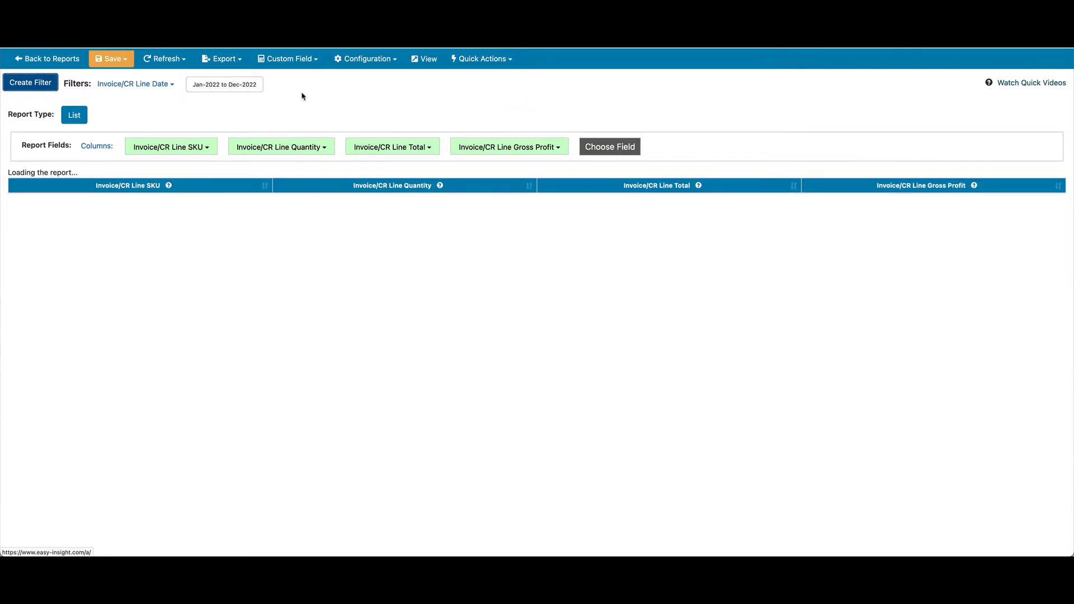
Create a Multi Value filter on the SalesRepresentative field from the Sales group
left_click(29, 84)
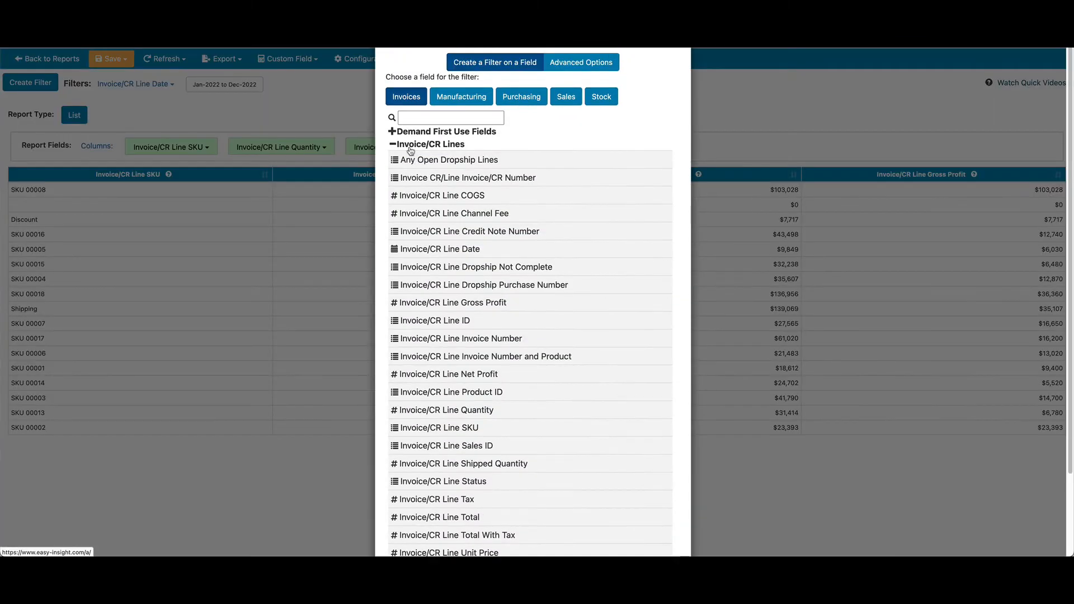
left_click(425, 143)
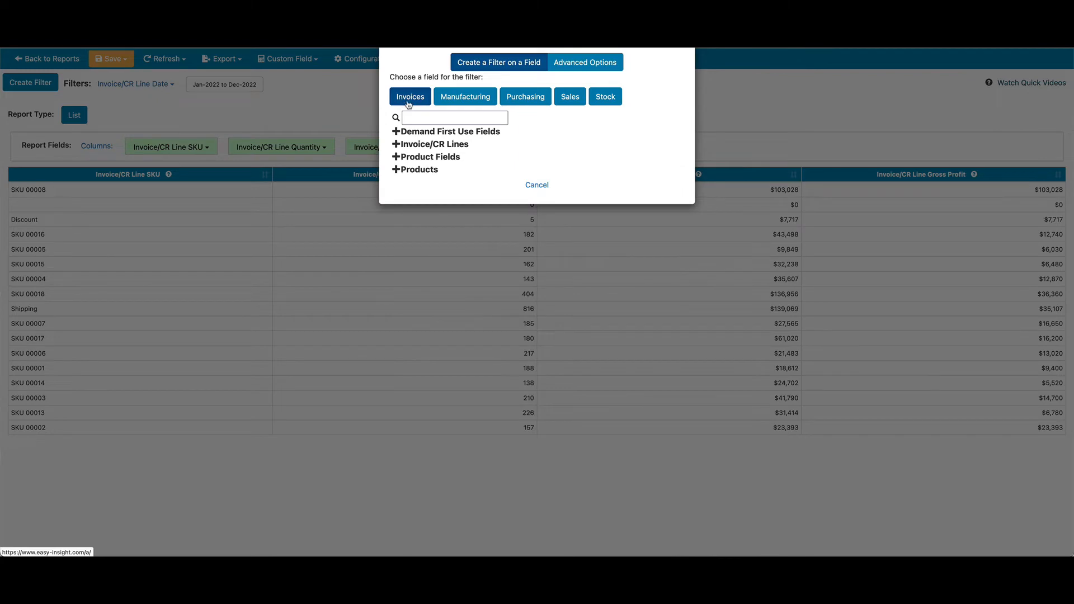
left_click(408, 100)
left_click(559, 99)
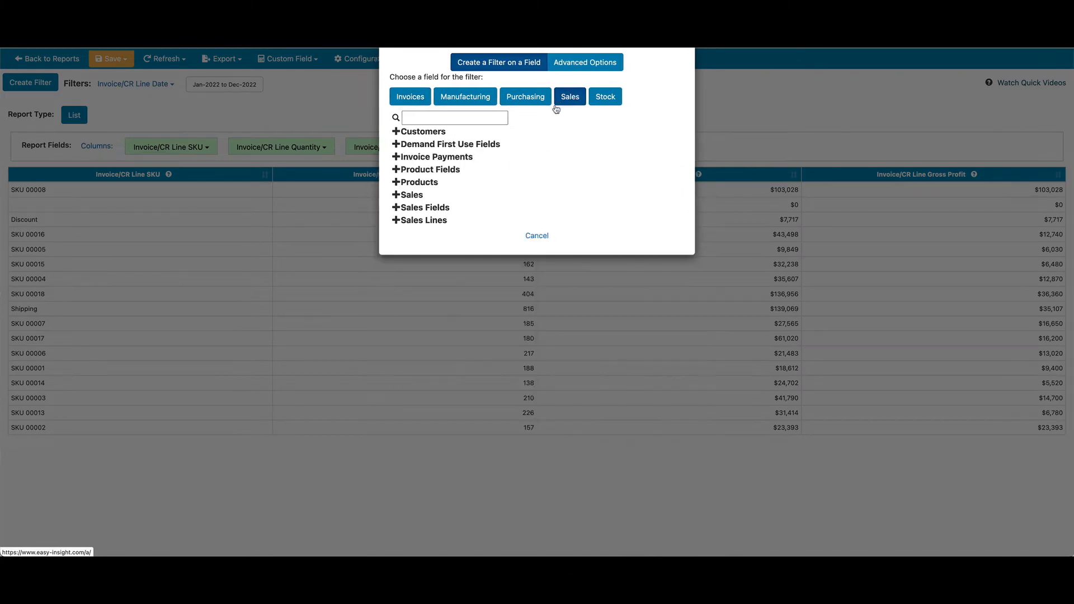
left_click(413, 195)
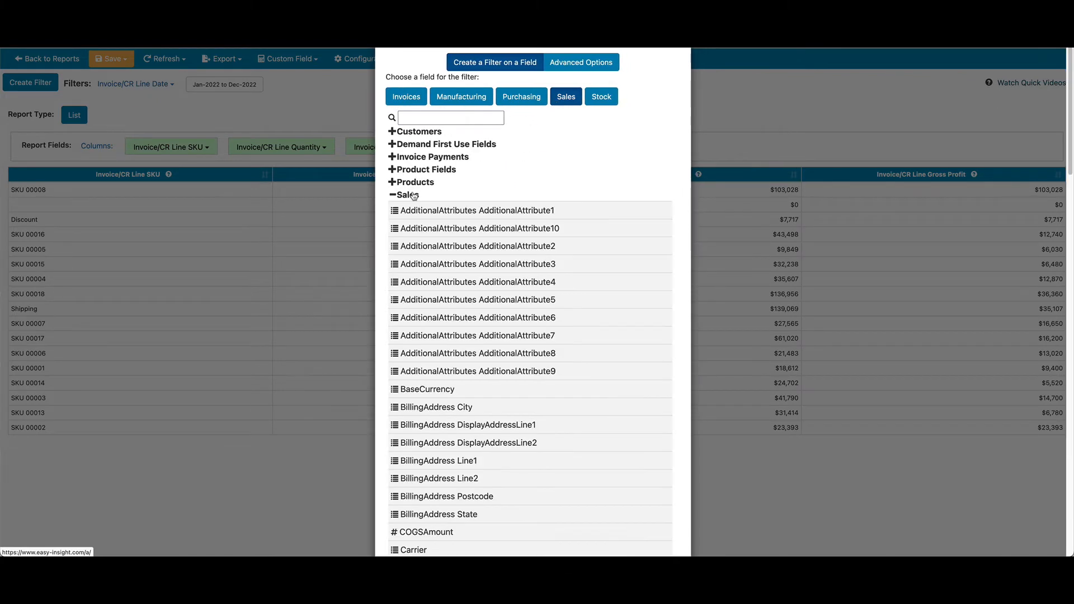
scroll(420, 212, "down", 10)
scroll(421, 217, "down", 7)
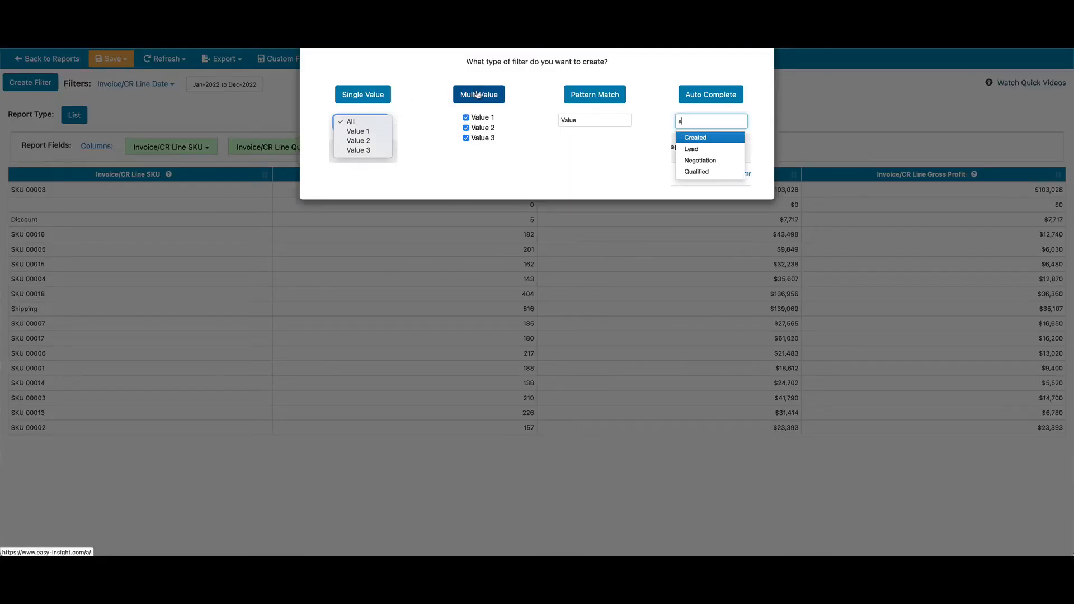
left_click(476, 96)
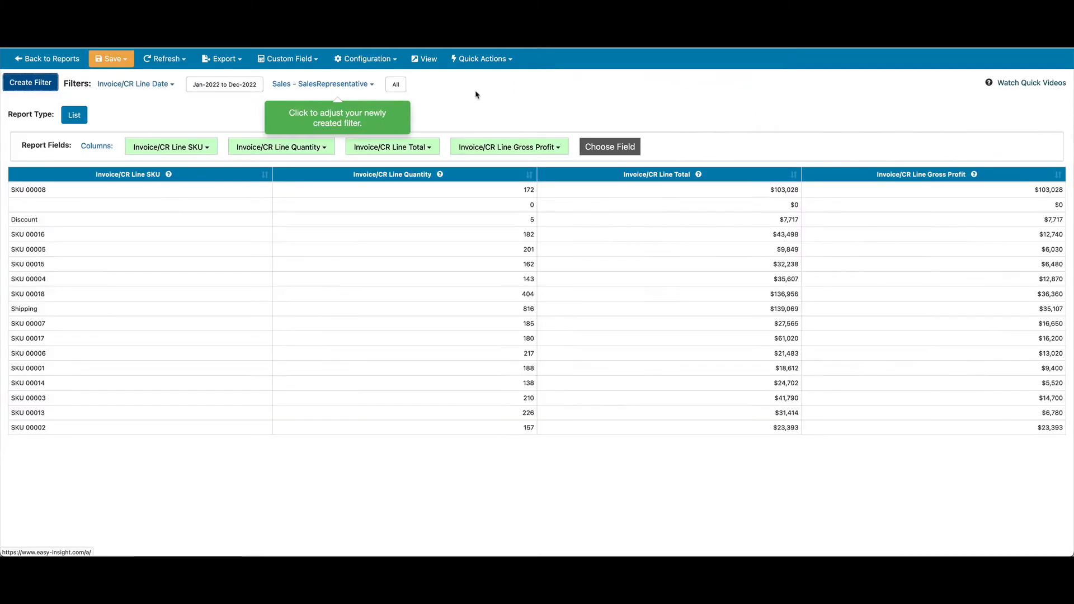
Edit the SalesRepresentative filter's selected values, toggling All and Amy, and save the selection
left_click(395, 88)
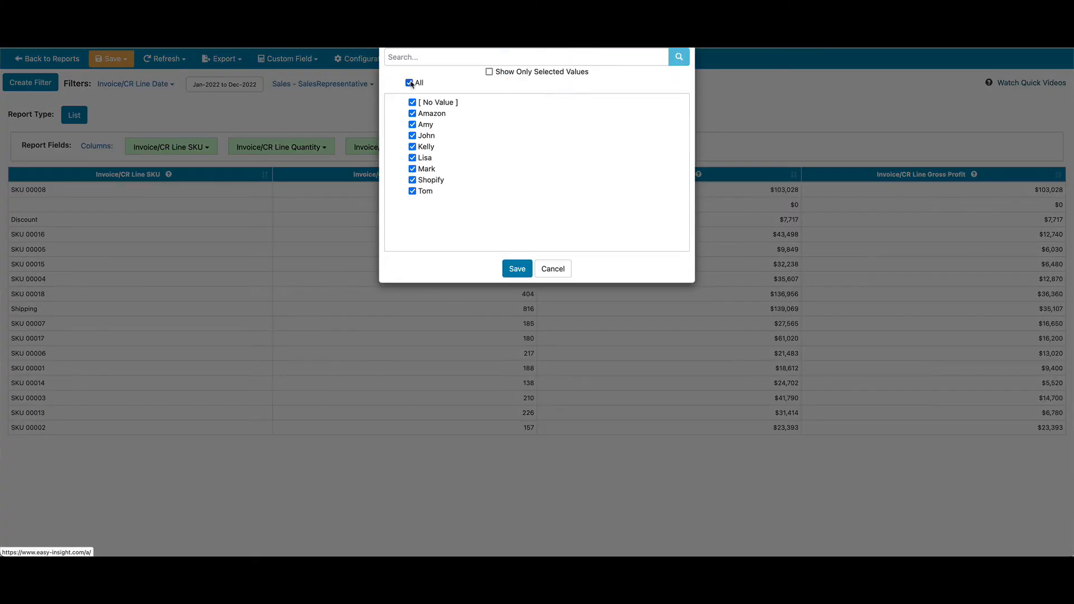
left_click(409, 83)
left_click(412, 124)
left_click(517, 269)
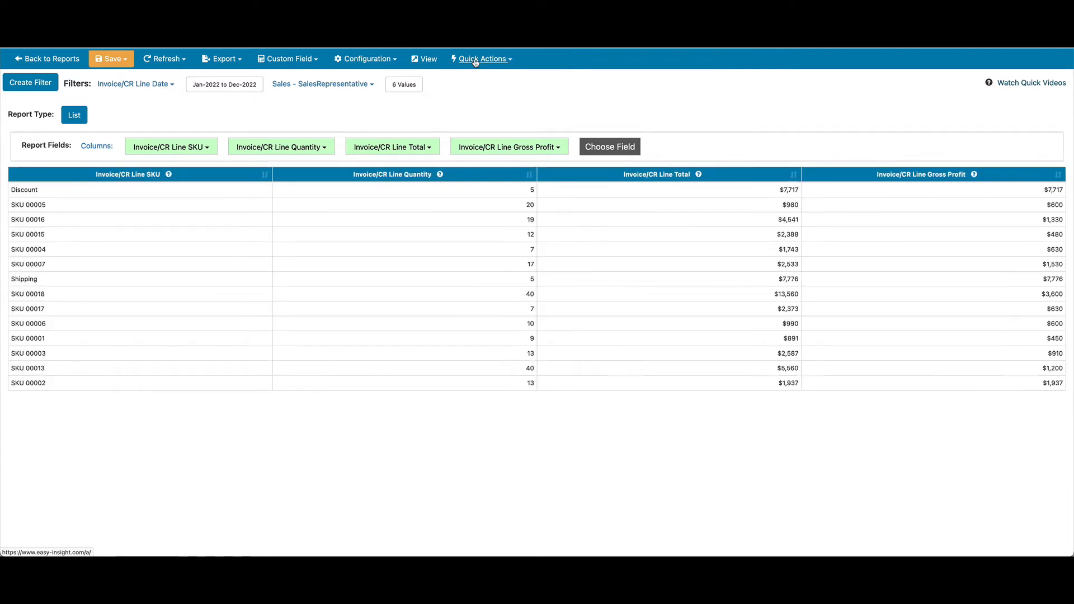
Add a summary row to the report and switch the report type to Tree
left_click(483, 59)
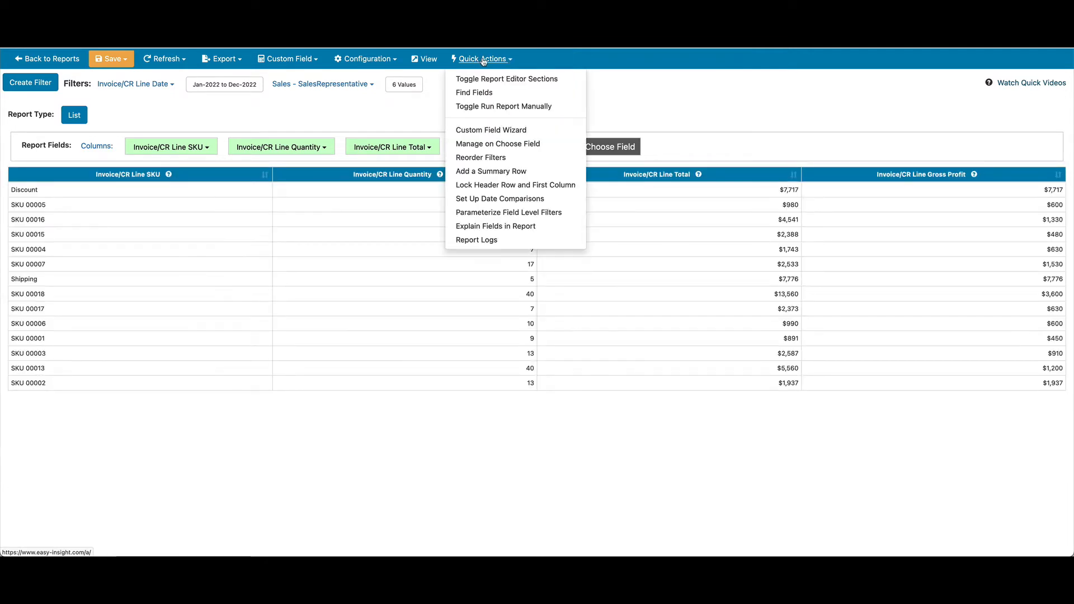
left_click(491, 172)
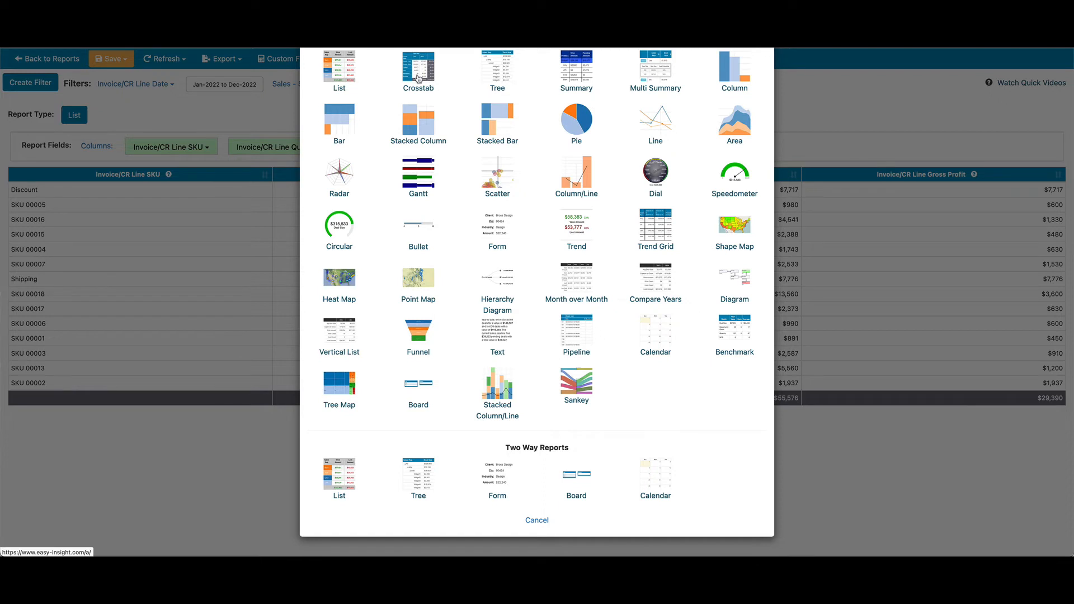
left_click(496, 70)
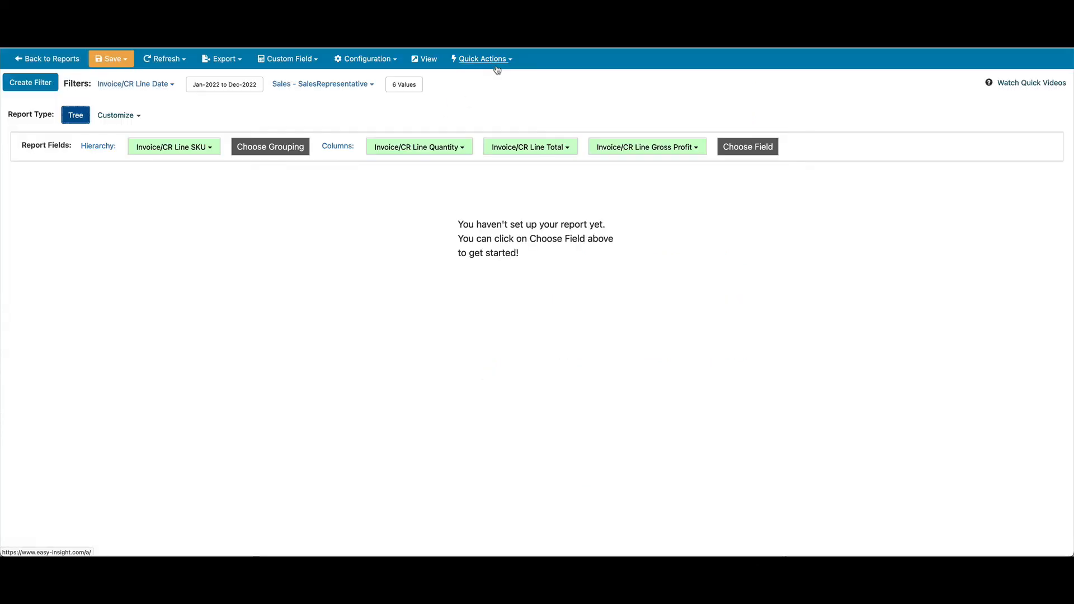
Replace the Invoice/CR Line SKU hierarchy field with the product Category field
left_click(190, 147)
left_click(190, 164)
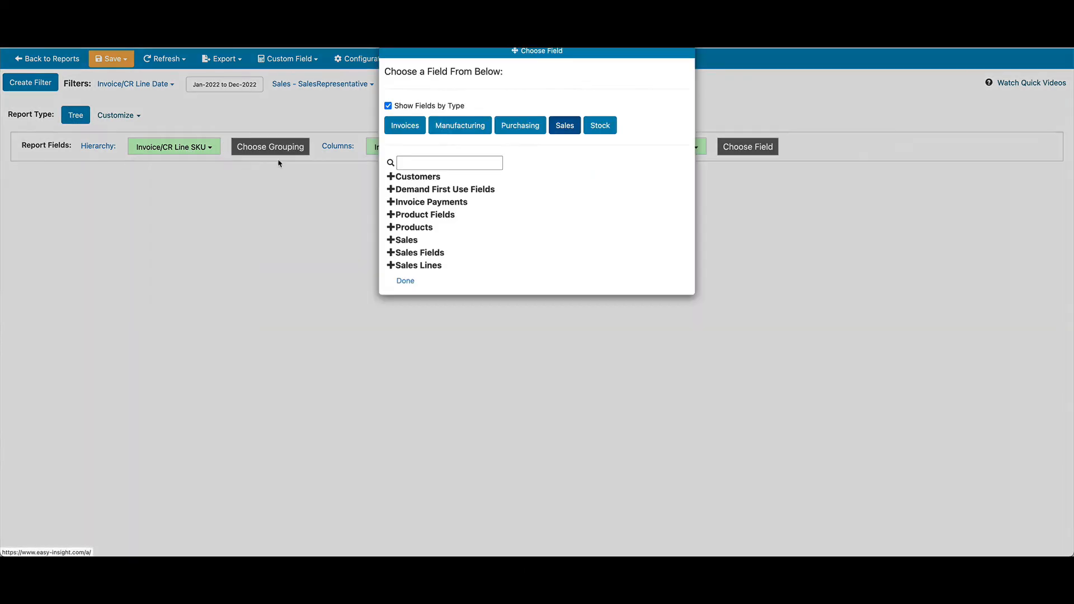
left_click(432, 160)
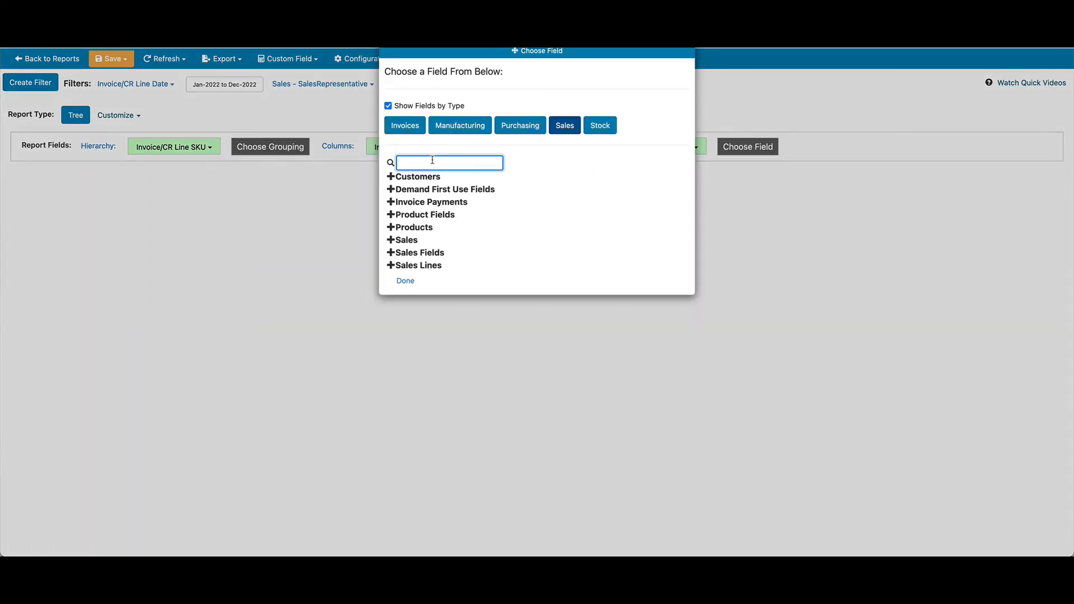
type("categ")
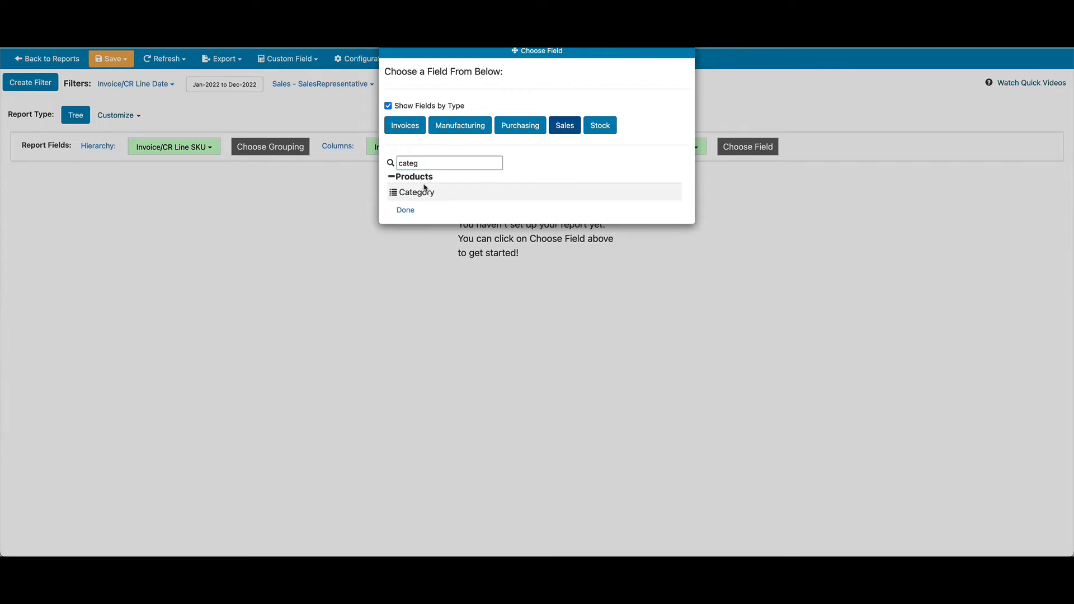
left_click(422, 192)
Add the product Name as a second hierarchy grouping and expand the Bar category
left_click(247, 151)
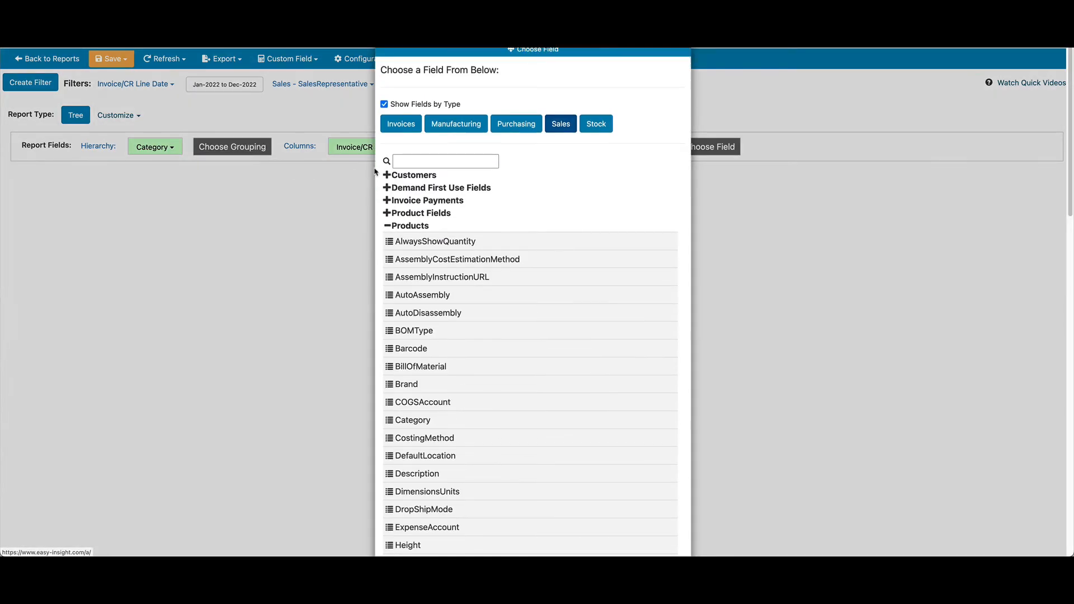
left_click(414, 163)
type("name")
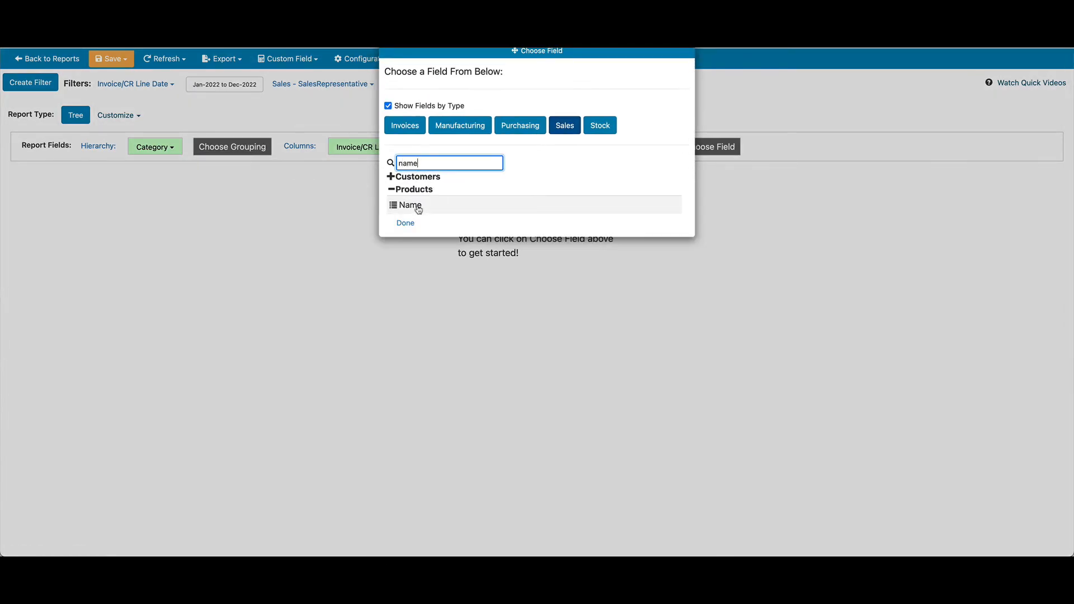
left_click(419, 205)
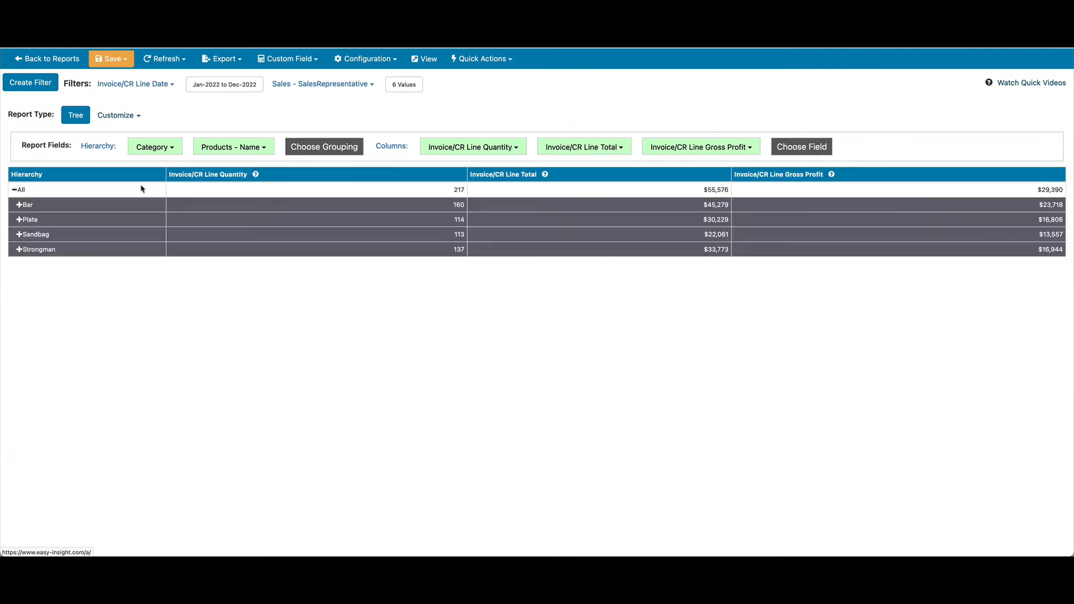
left_click(21, 205)
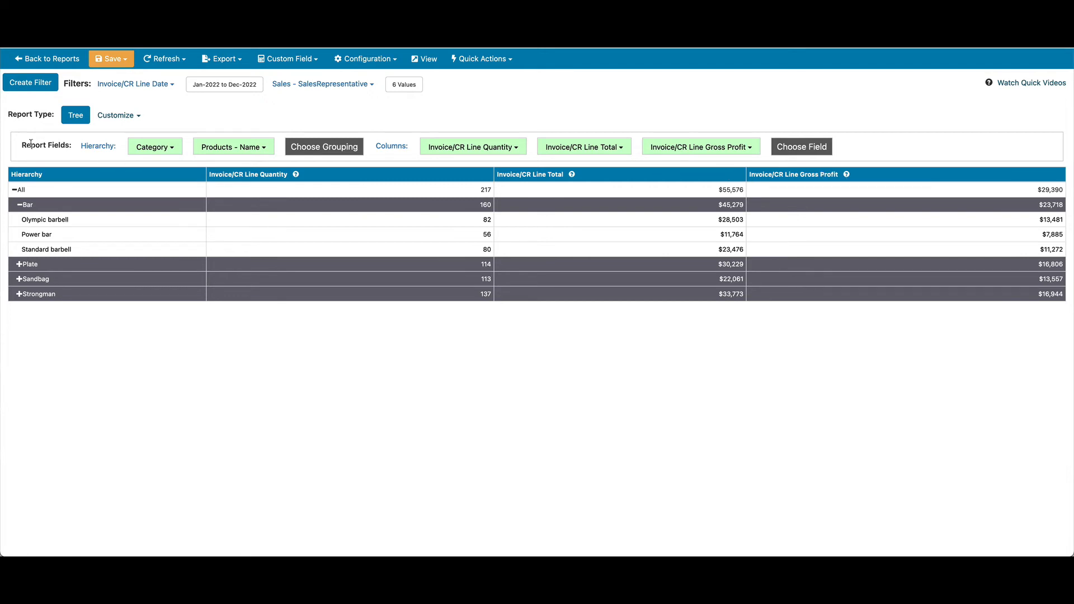
Switch the report type to Stacked Column and change the stack item to Category
left_click(76, 115)
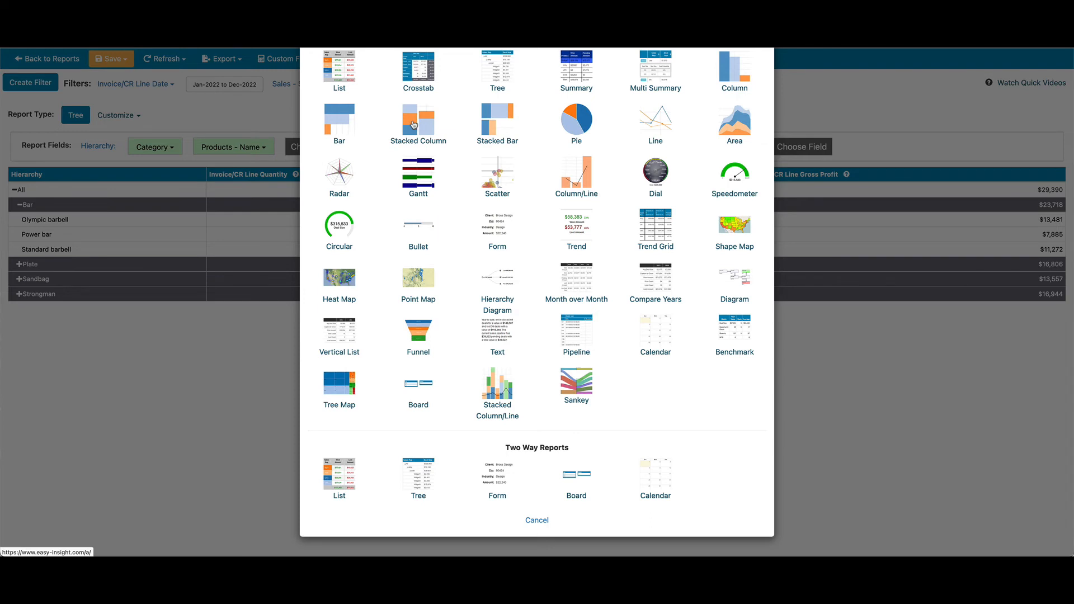
left_click(414, 124)
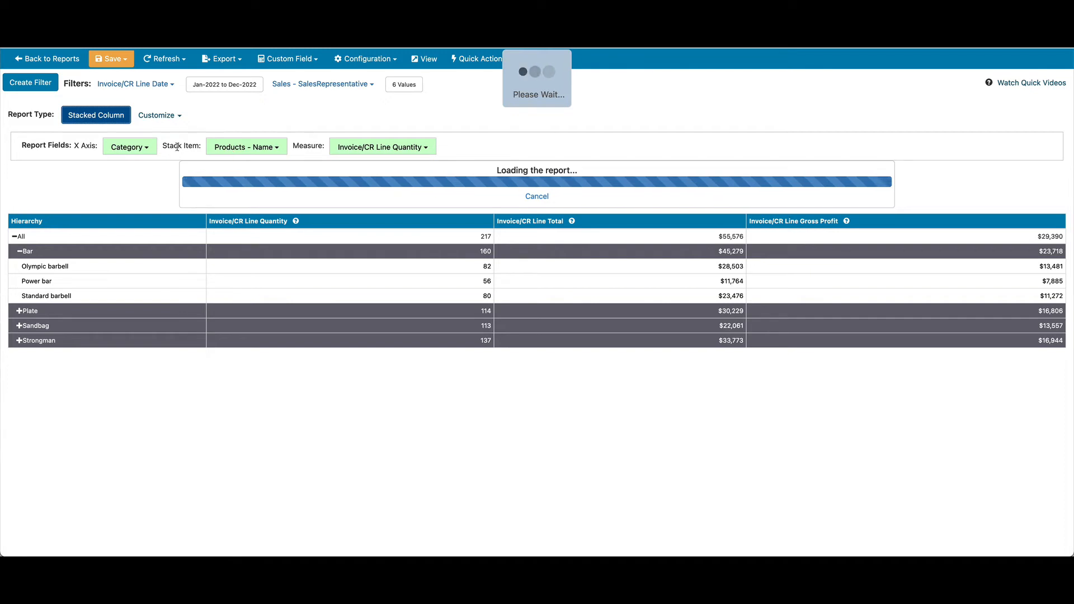
left_click(235, 148)
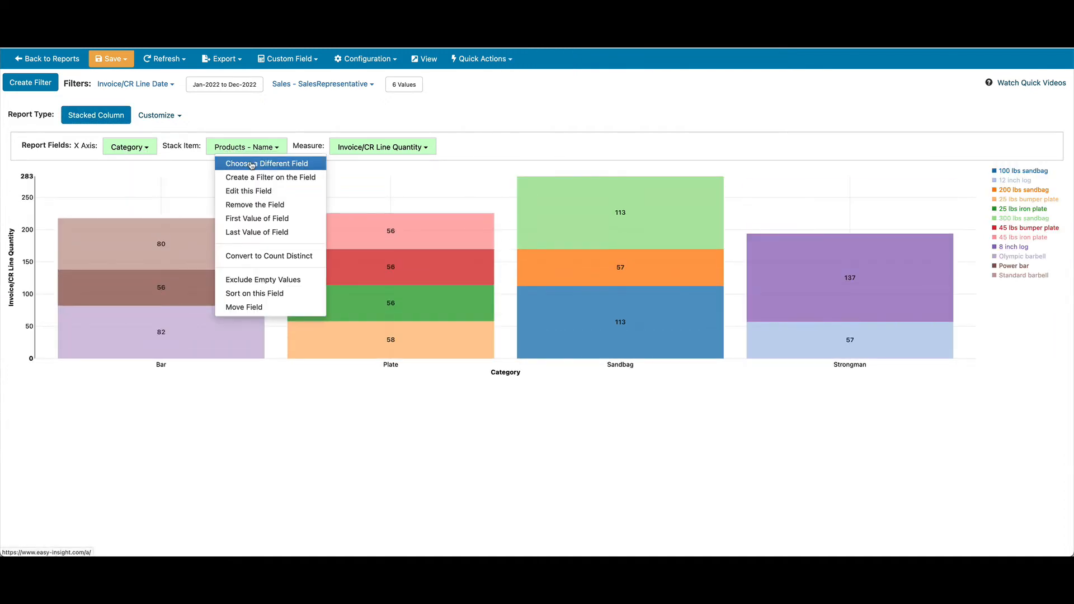
left_click(240, 162)
type("Categ")
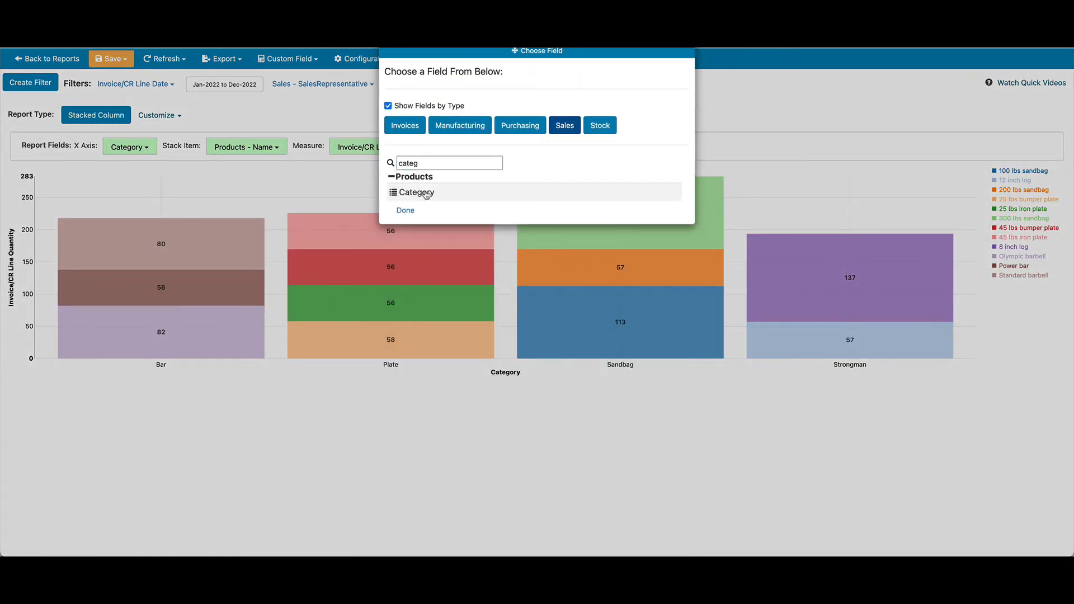
left_click(415, 190)
Change the X axis field to Invoice/CR Line Date
left_click(127, 148)
left_click(144, 163)
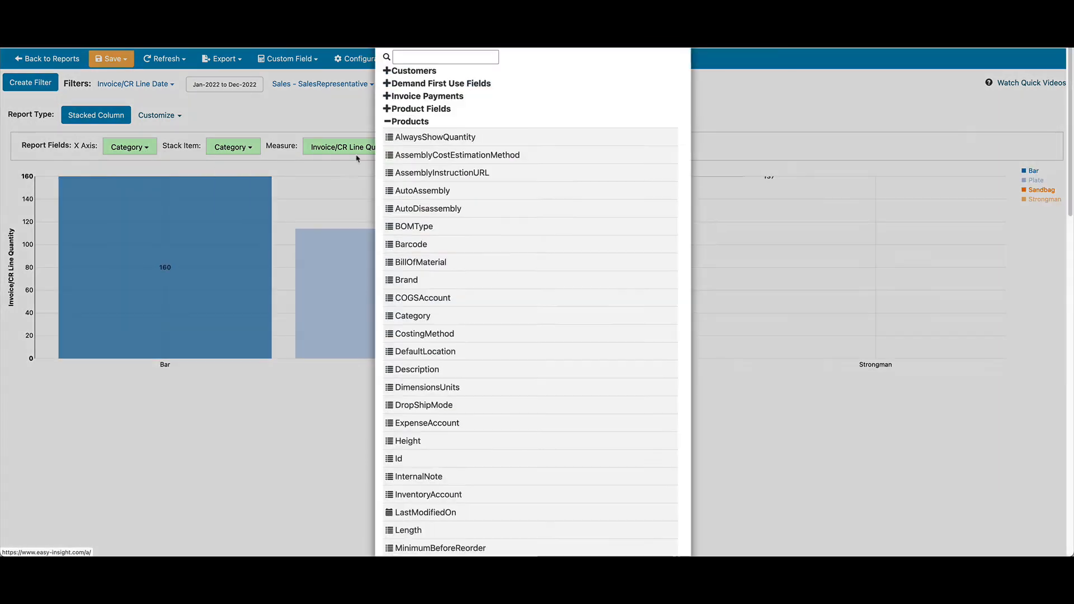
left_click(406, 160)
type("date")
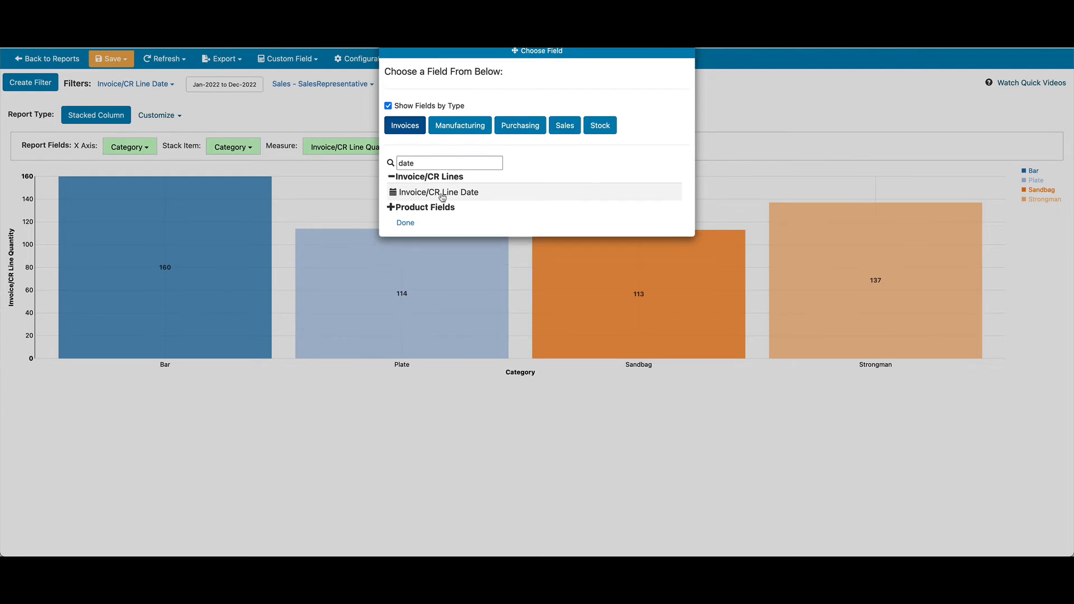
left_click(440, 193)
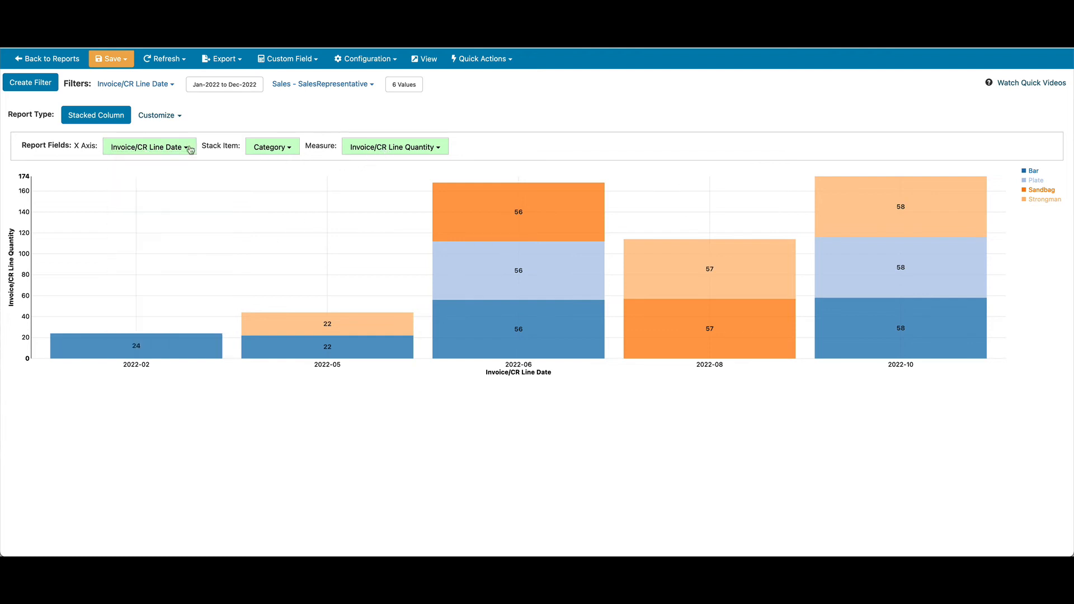
Change the measure to Invoice/CR Line Gross Profit
left_click(269, 148)
left_click(382, 148)
left_click(395, 164)
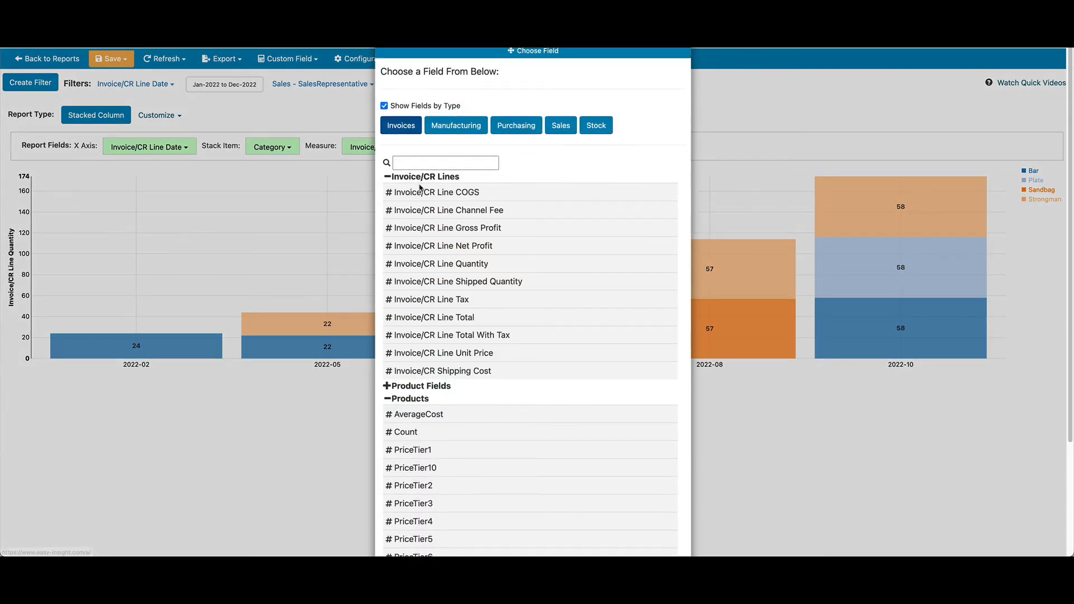
left_click(457, 229)
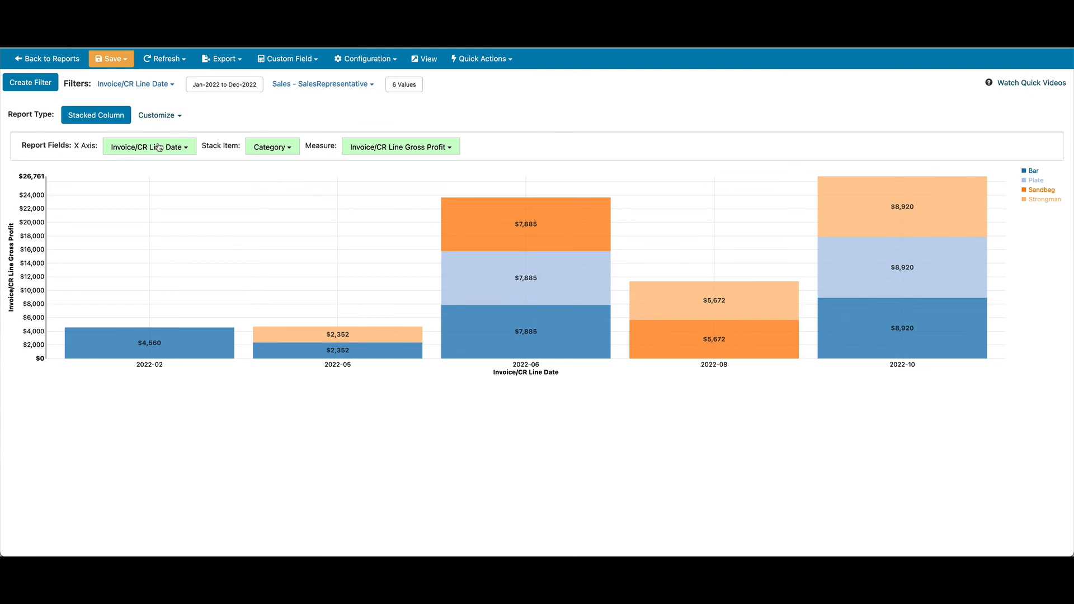
Set the date X axis to the Quarter - Year level
left_click(149, 146)
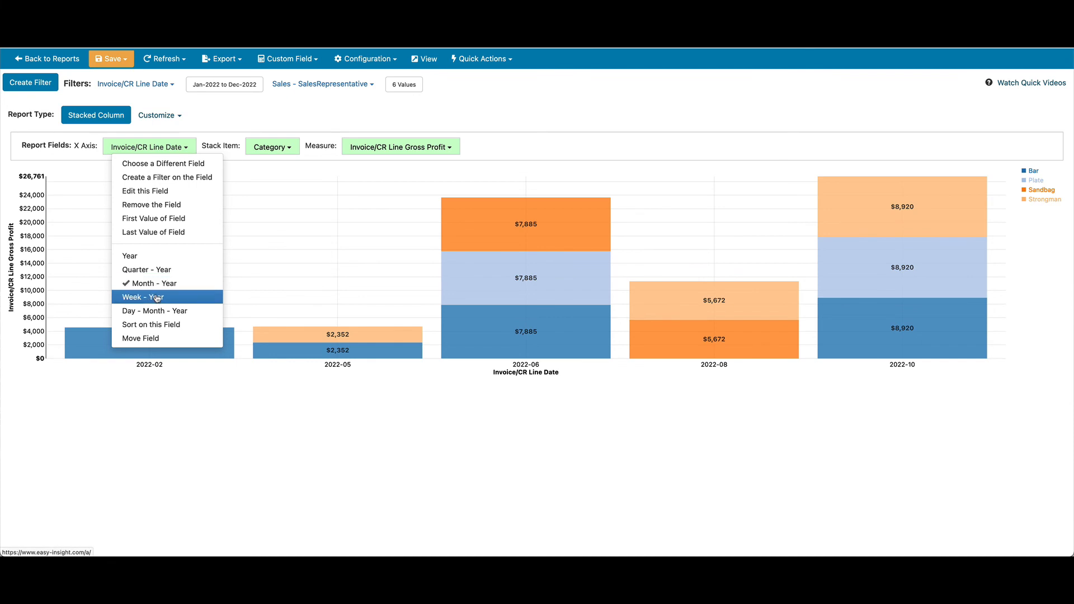
left_click(150, 269)
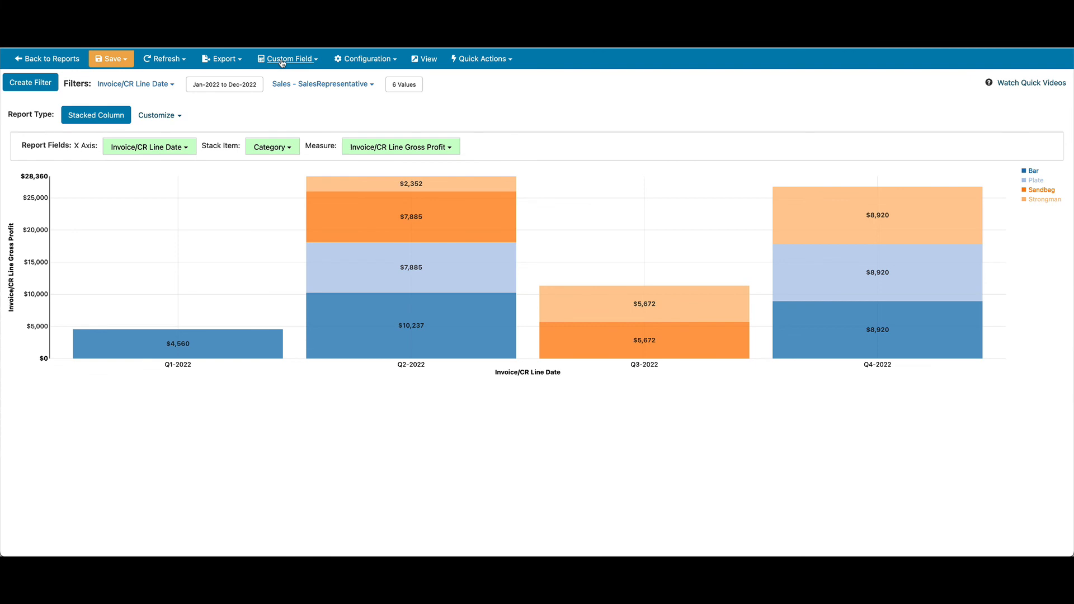
Open the Export menu to review the available export options
left_click(223, 61)
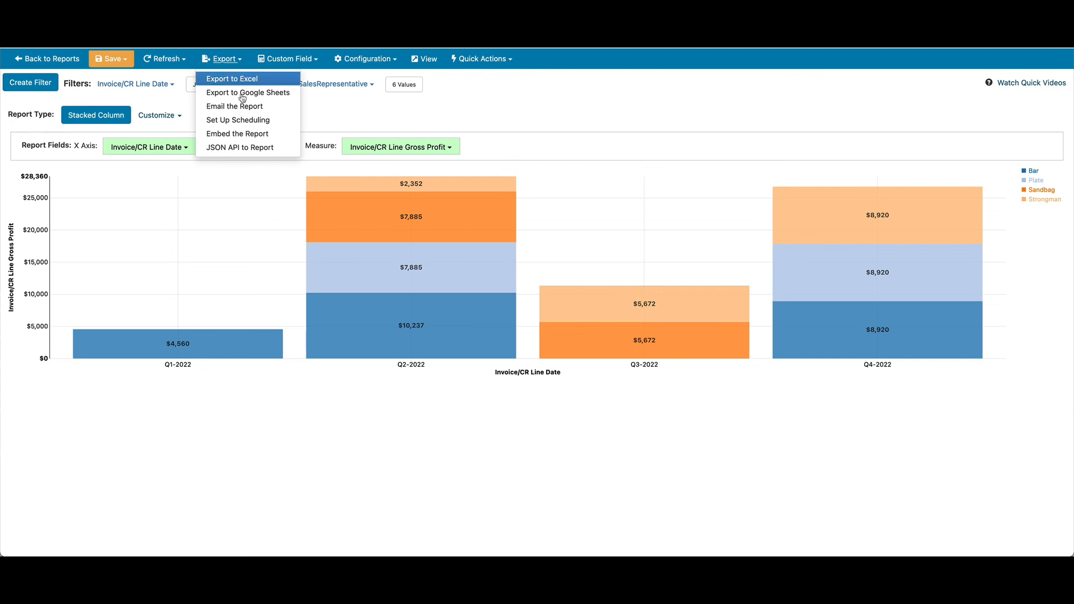
left_click(354, 132)
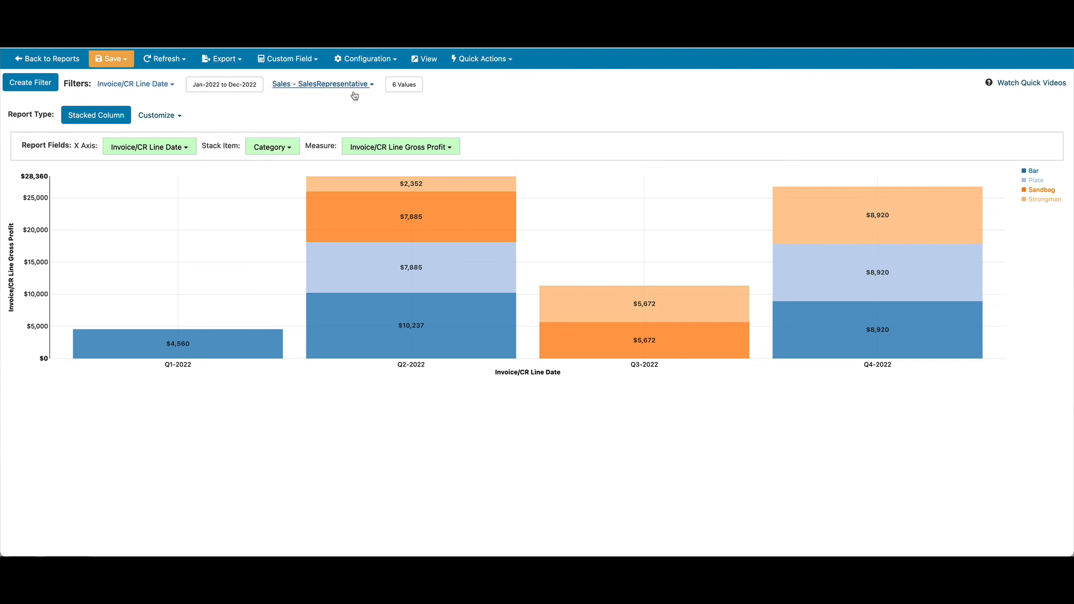